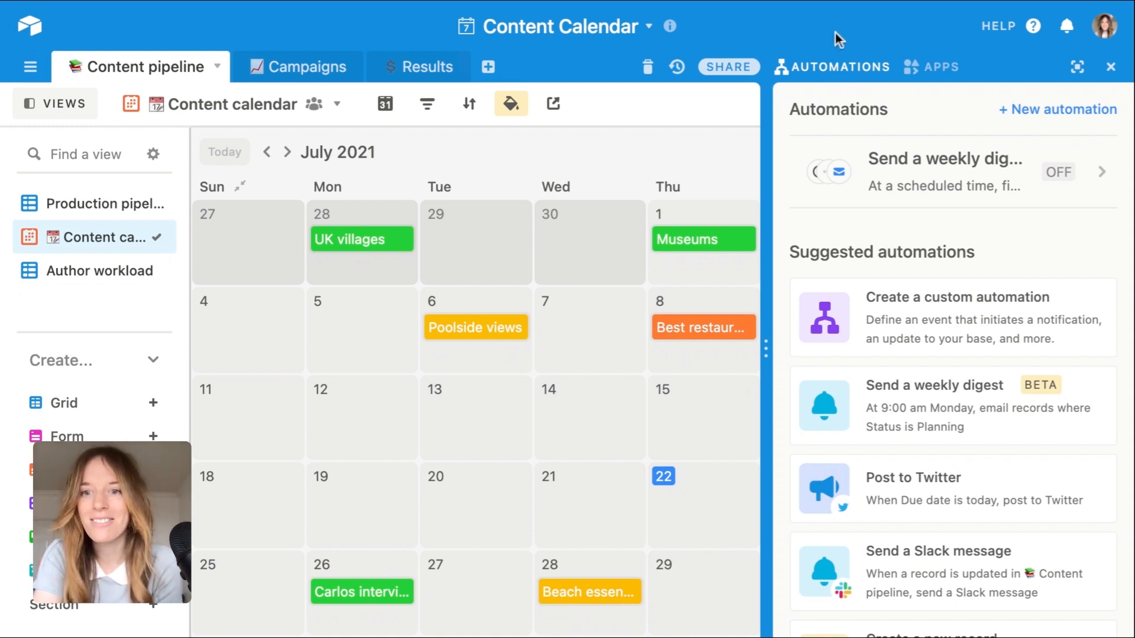
Step: Create a new blank automation and return to the automations list
click(1111, 66)
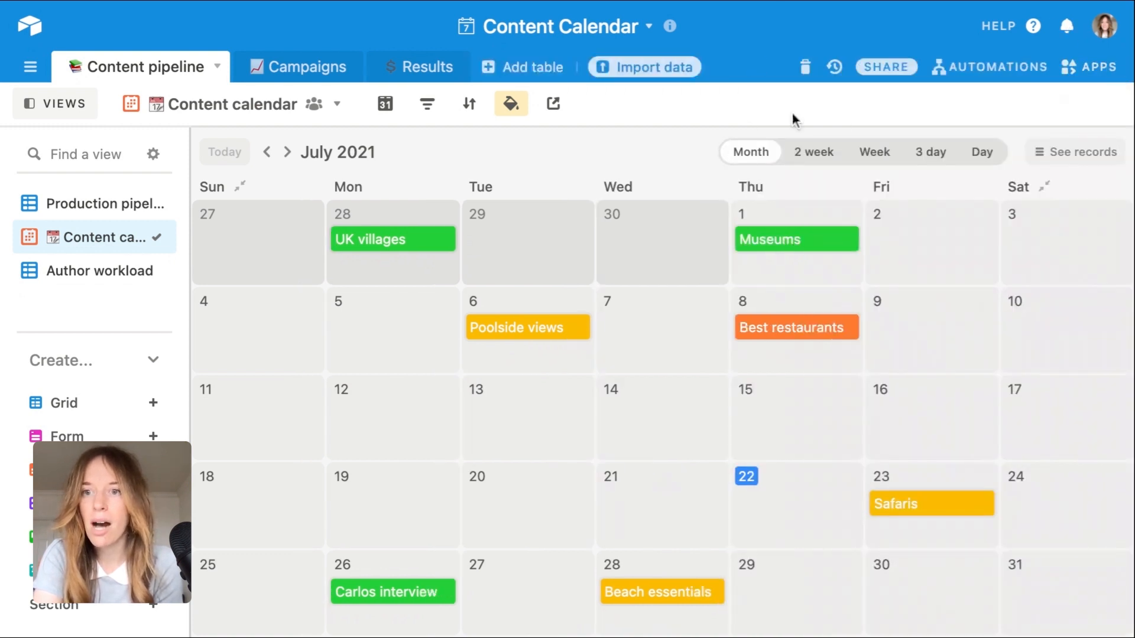
click(963, 68)
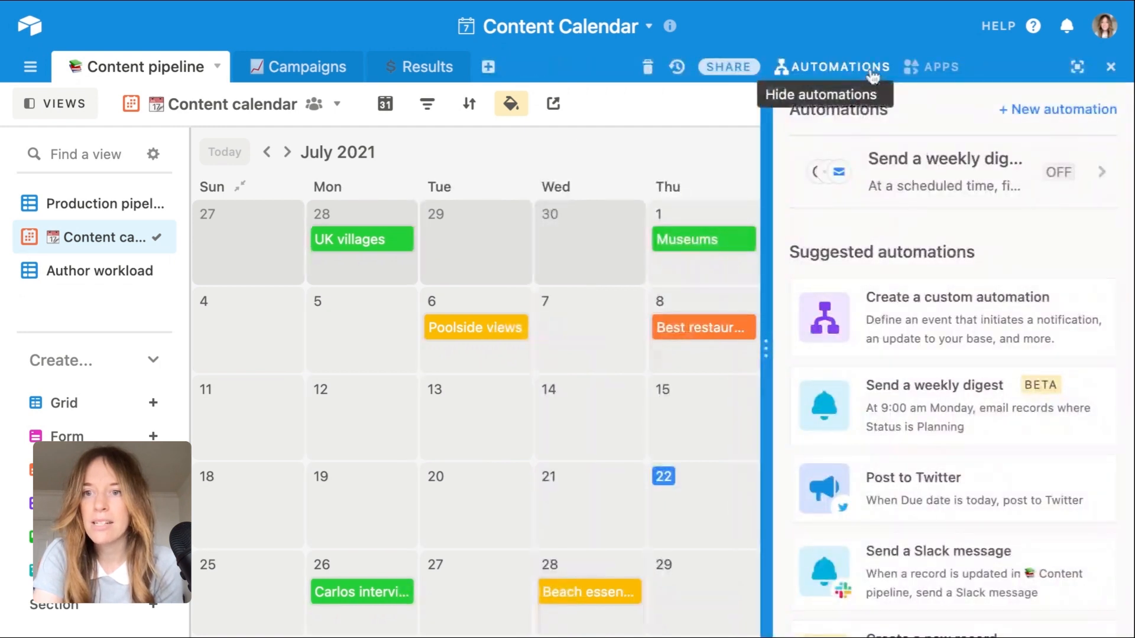
click(1028, 112)
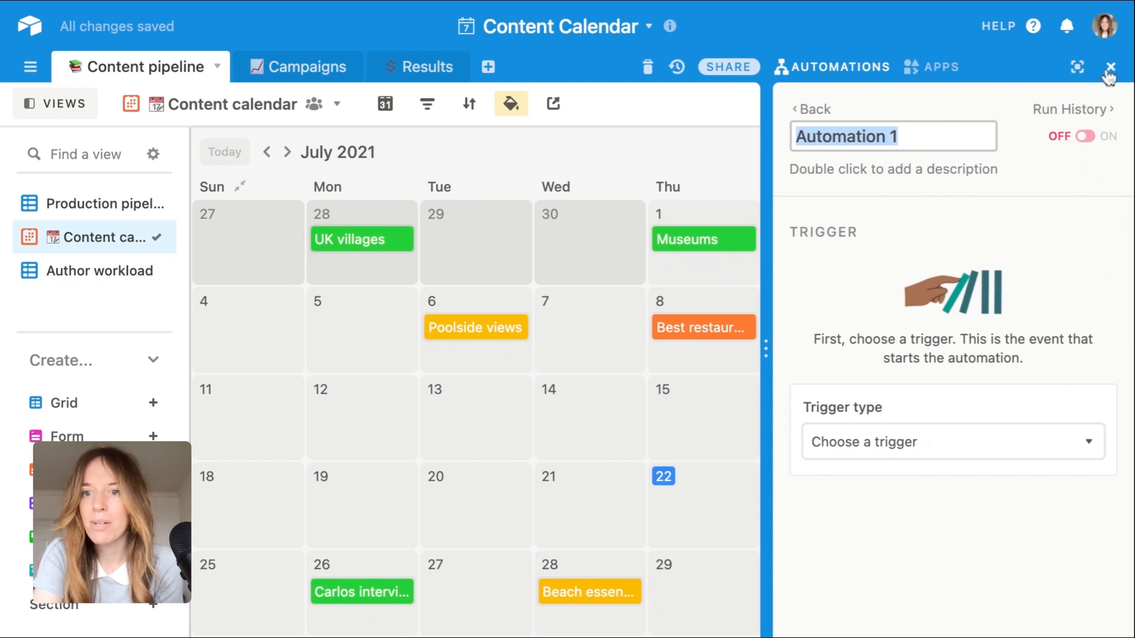
click(811, 111)
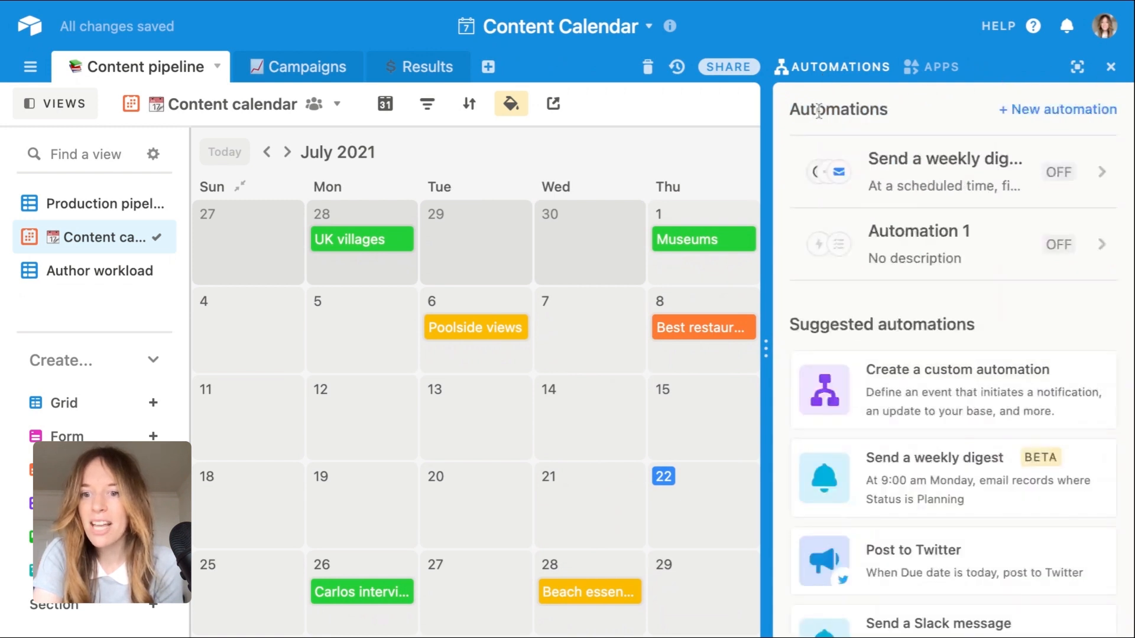
Step: Create an automation from the suggested "Send a weekly digest" template and name it "Leadership digest"
scroll(904, 329, down, 3)
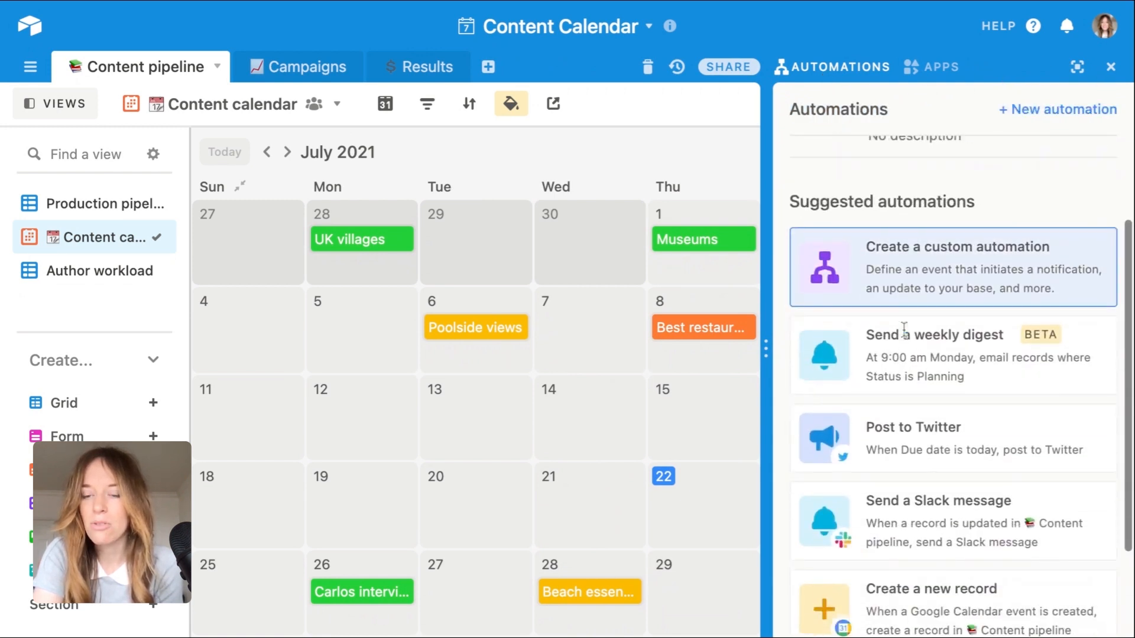
click(953, 356)
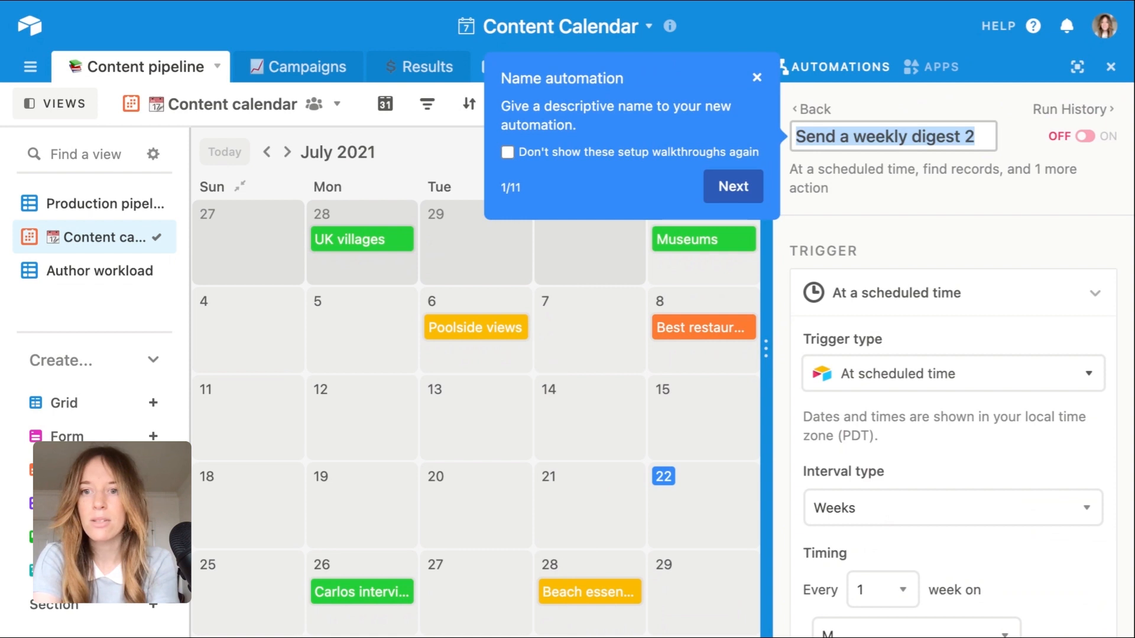
text(Lead)
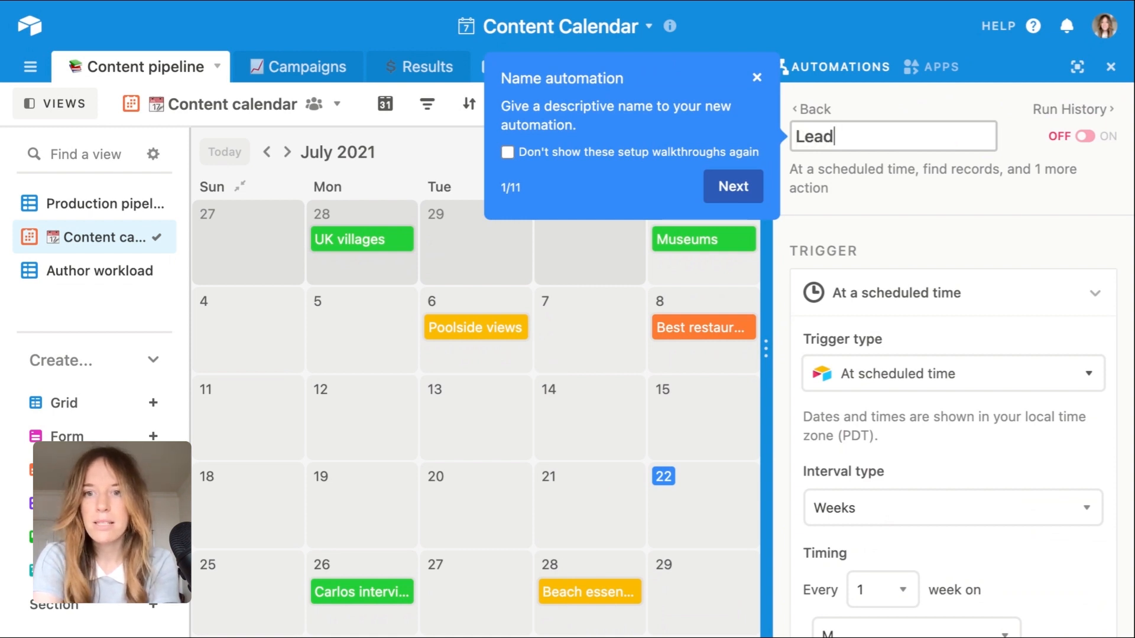
text(ership digest)
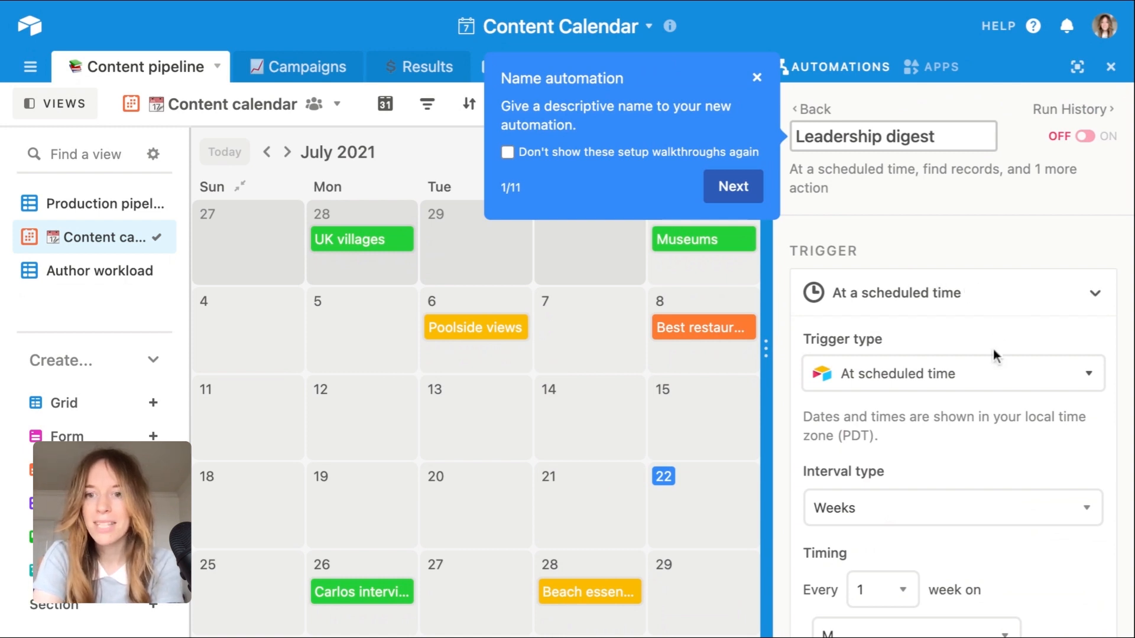
Step: Set the interval type of the scheduled-time trigger to Weeks
scroll(994, 348, down, 2)
scroll(993, 349, up, 1)
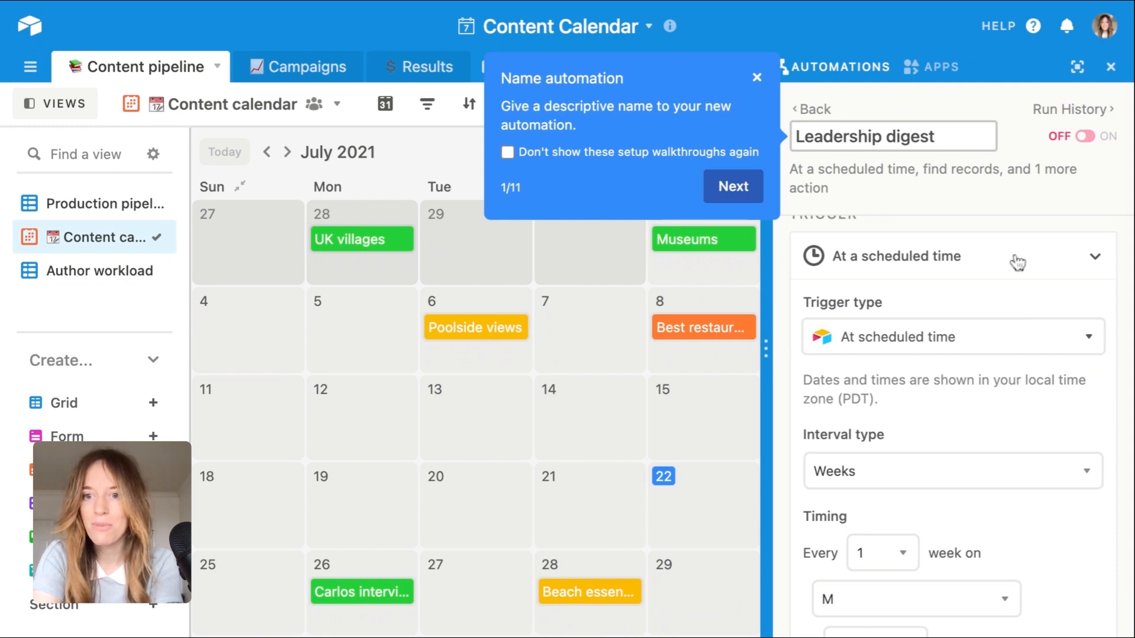
scroll(938, 279, up, 1)
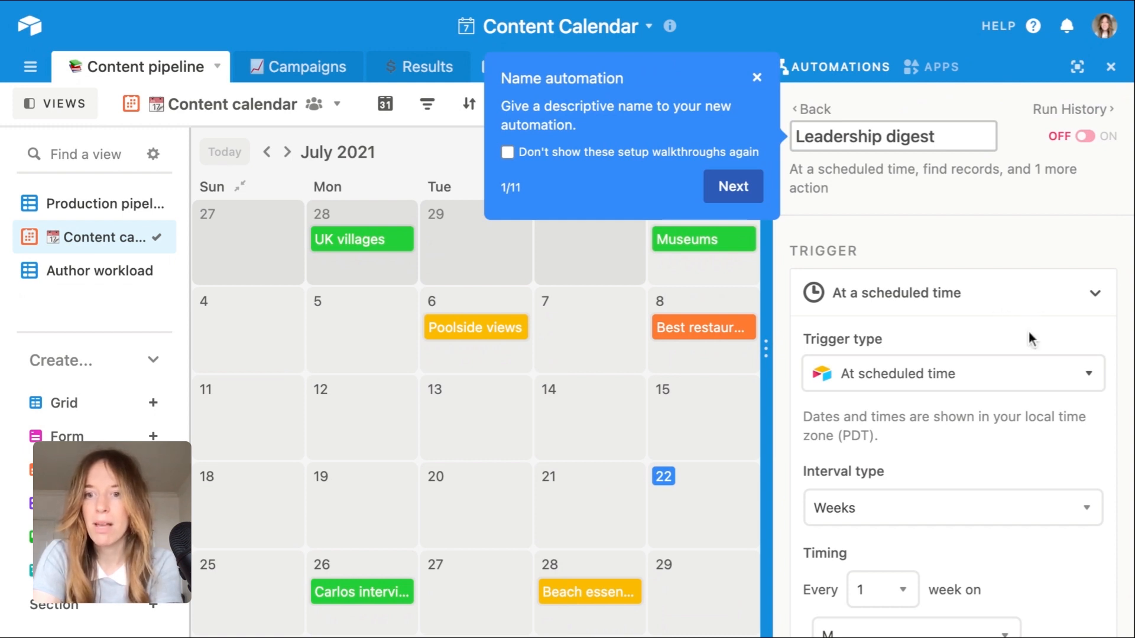
click(1057, 298)
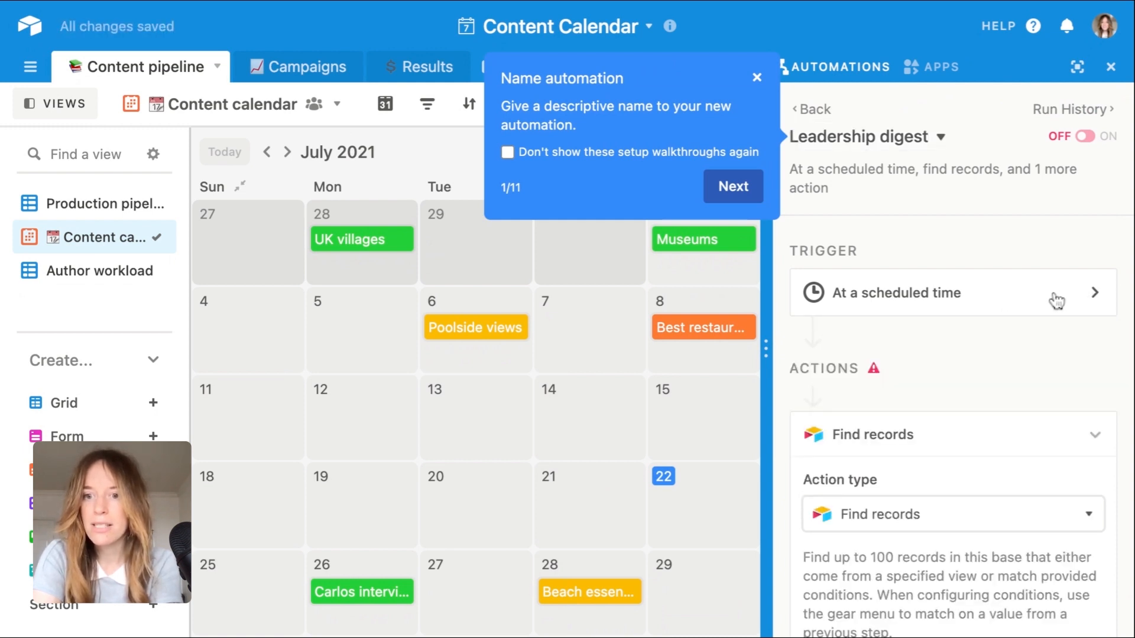
click(1058, 299)
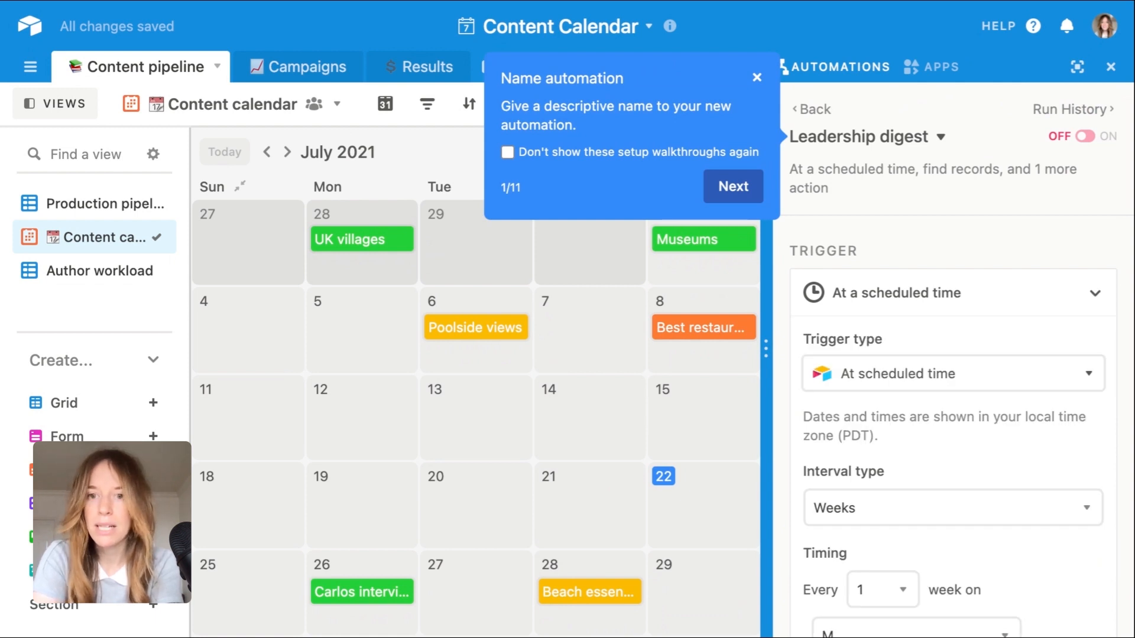
scroll(1032, 396, down, 3)
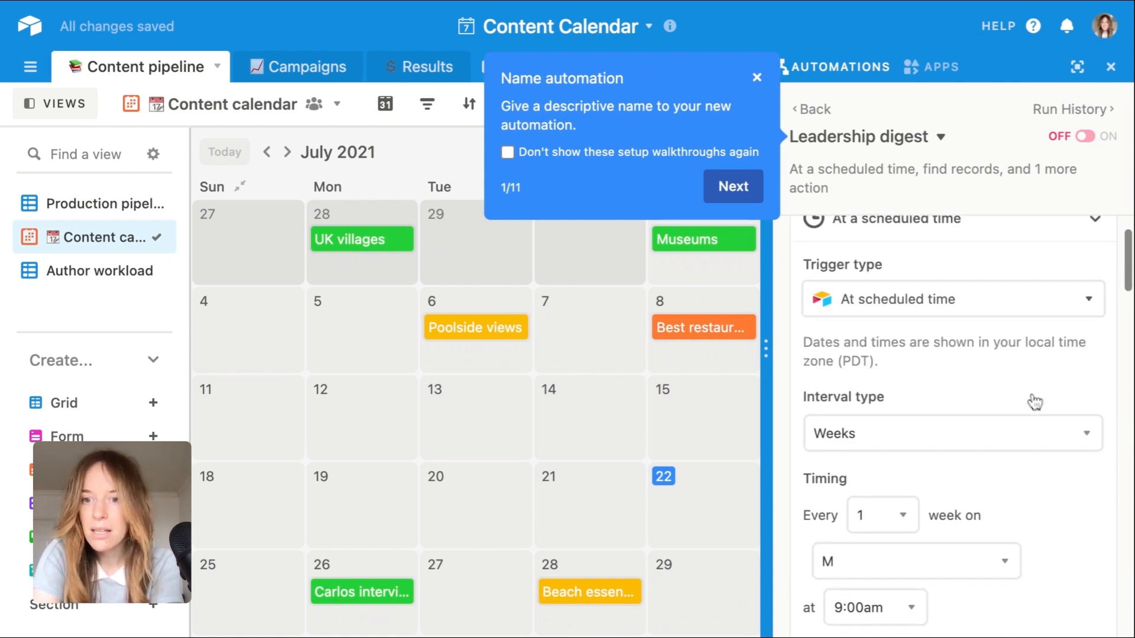
scroll(1034, 402, down, 1)
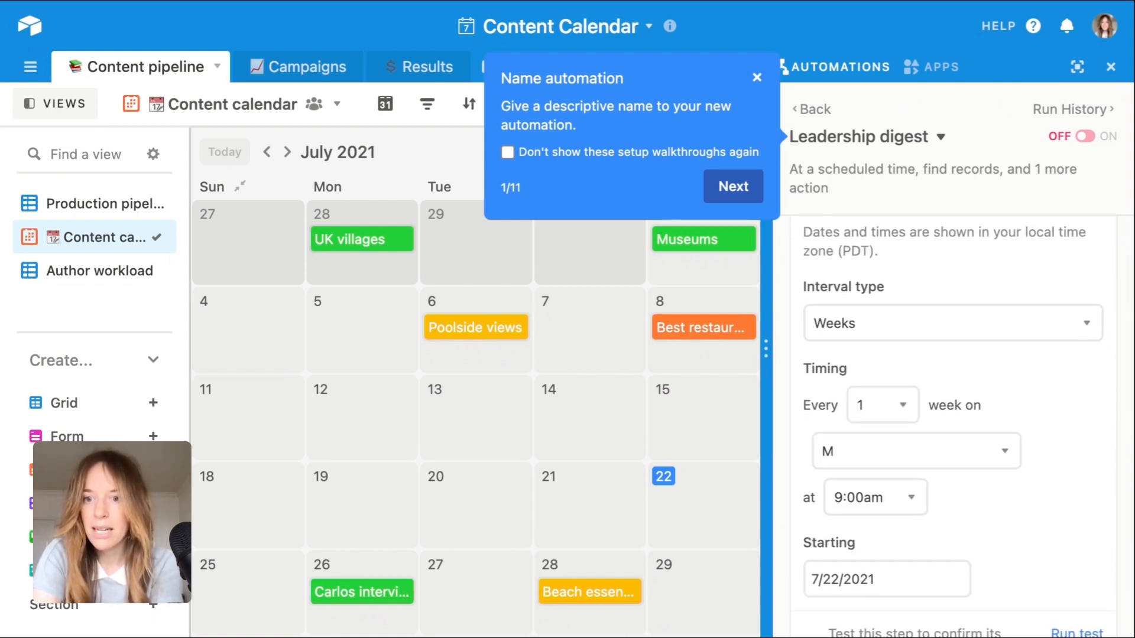
click(912, 332)
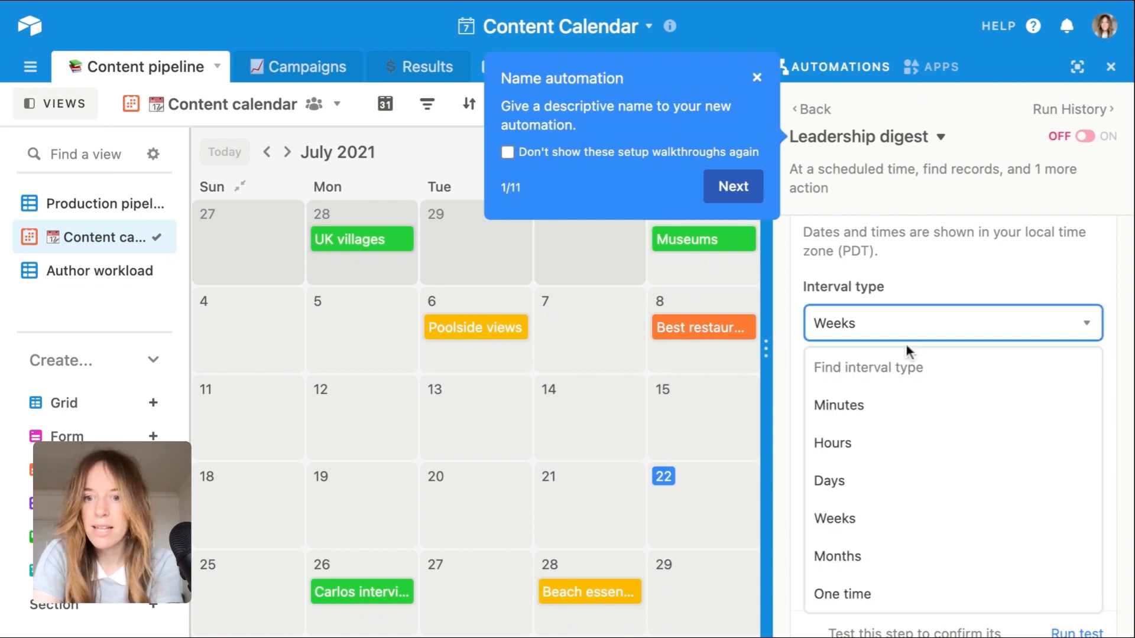
click(863, 520)
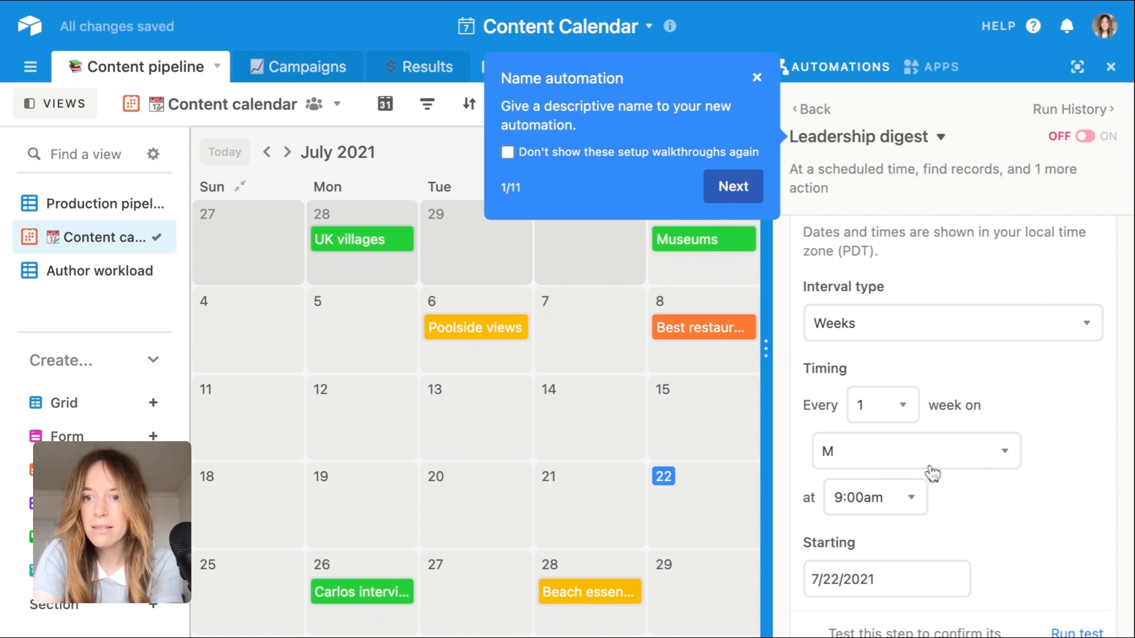
Step: Set the weekly trigger to run on Tuesday instead of Monday
scroll(930, 471, down, 1)
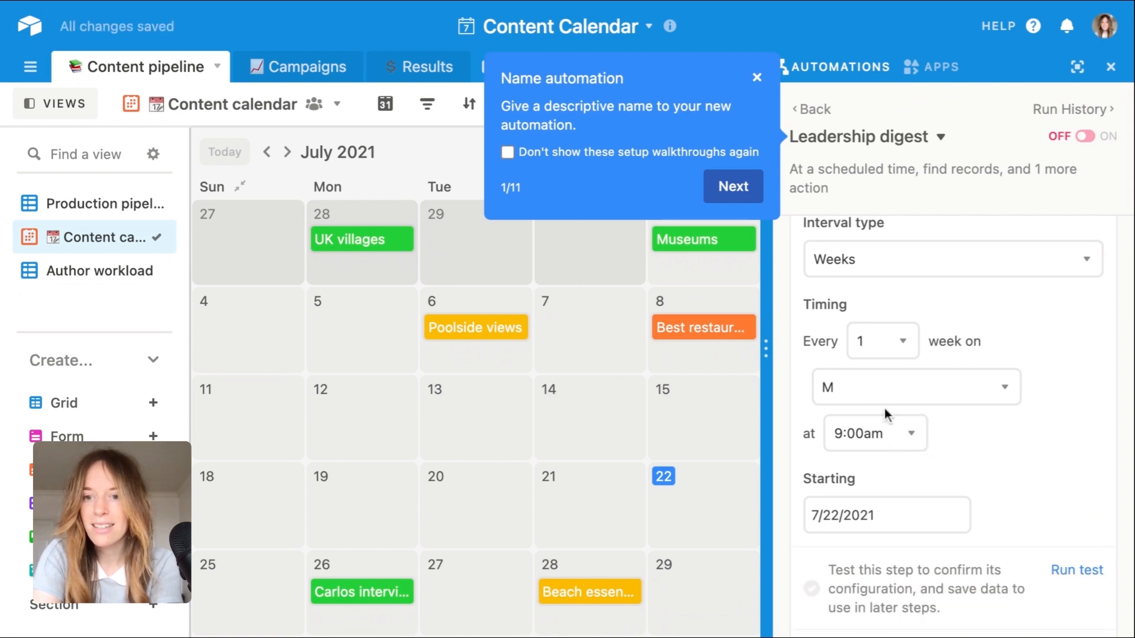
click(912, 393)
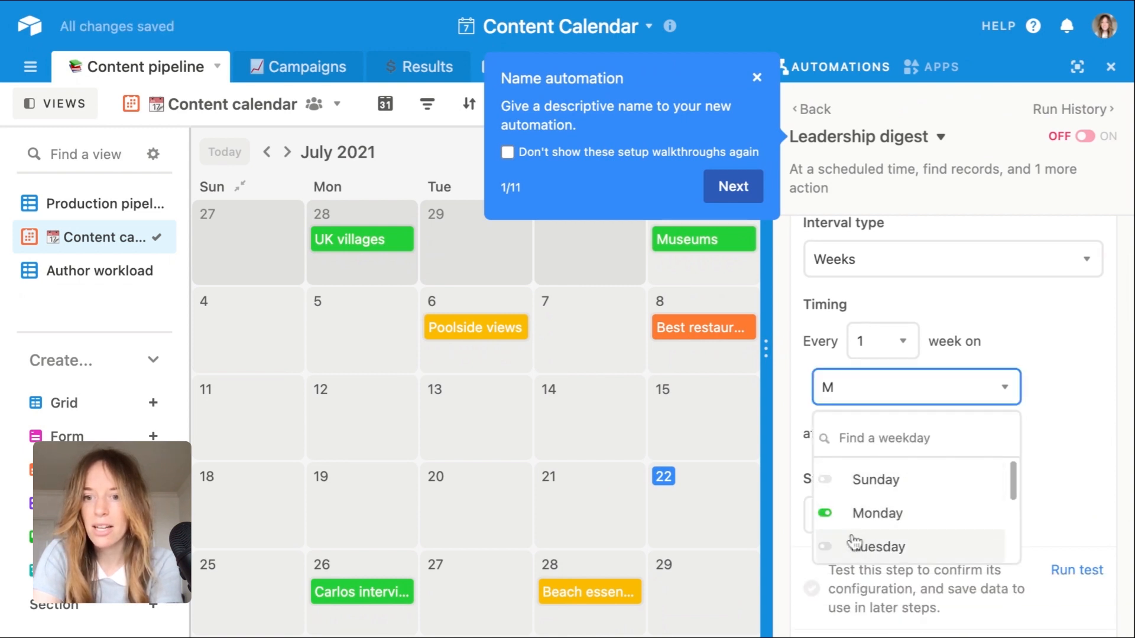
click(826, 545)
click(826, 514)
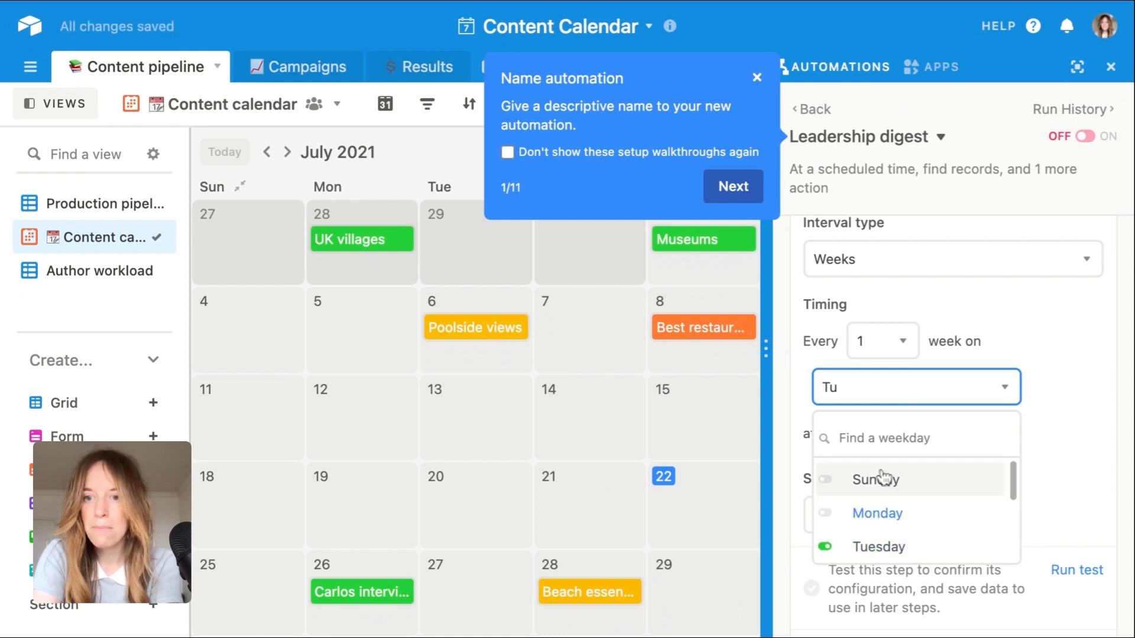
click(1060, 421)
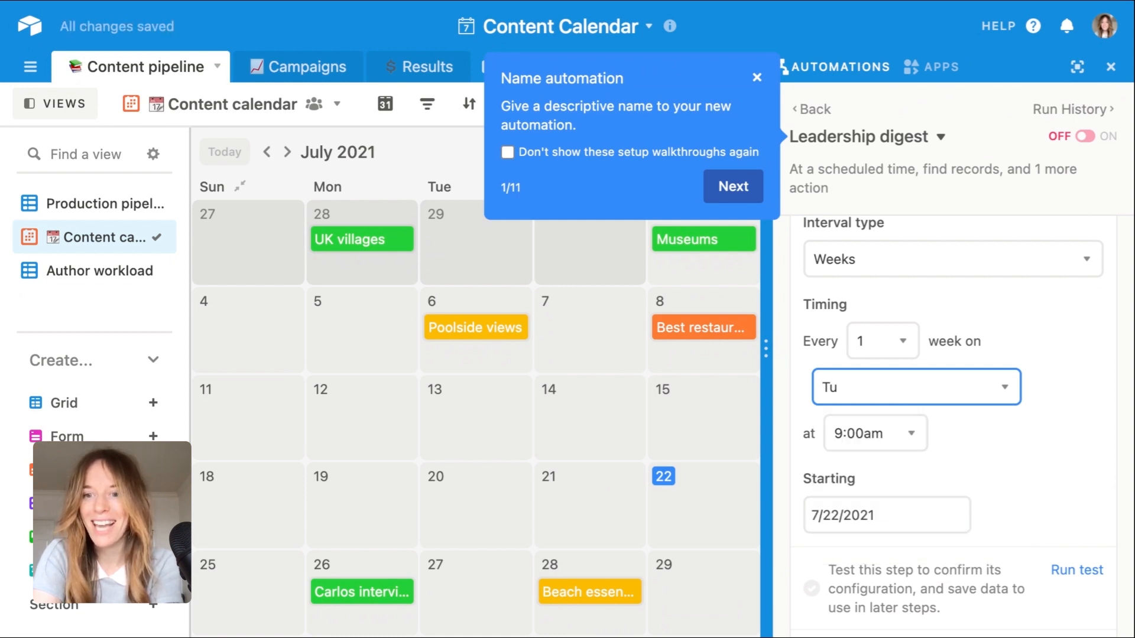
Step: Set the trigger's run time to 9:30am
click(912, 437)
scroll(889, 266, down, 1)
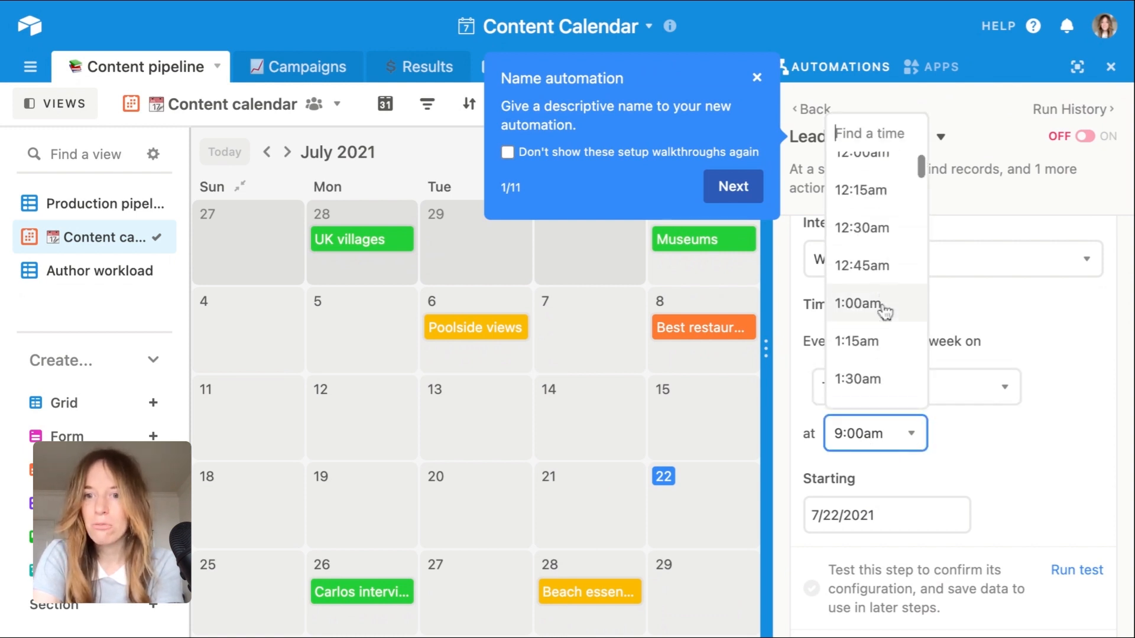
scroll(885, 312, down, 7)
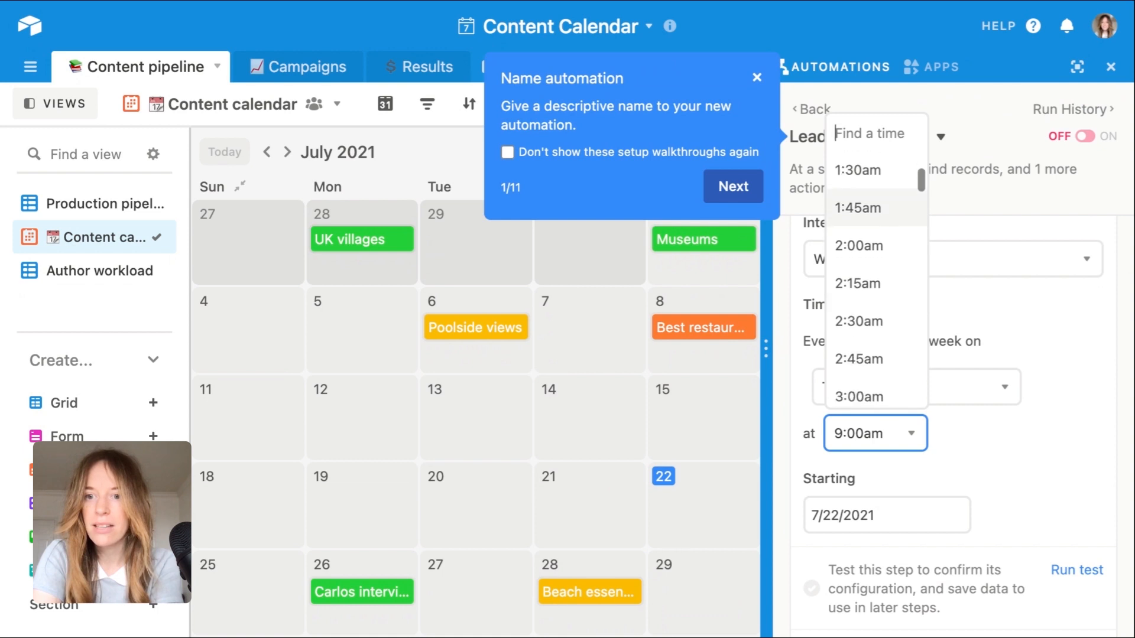
scroll(876, 266, down, 12)
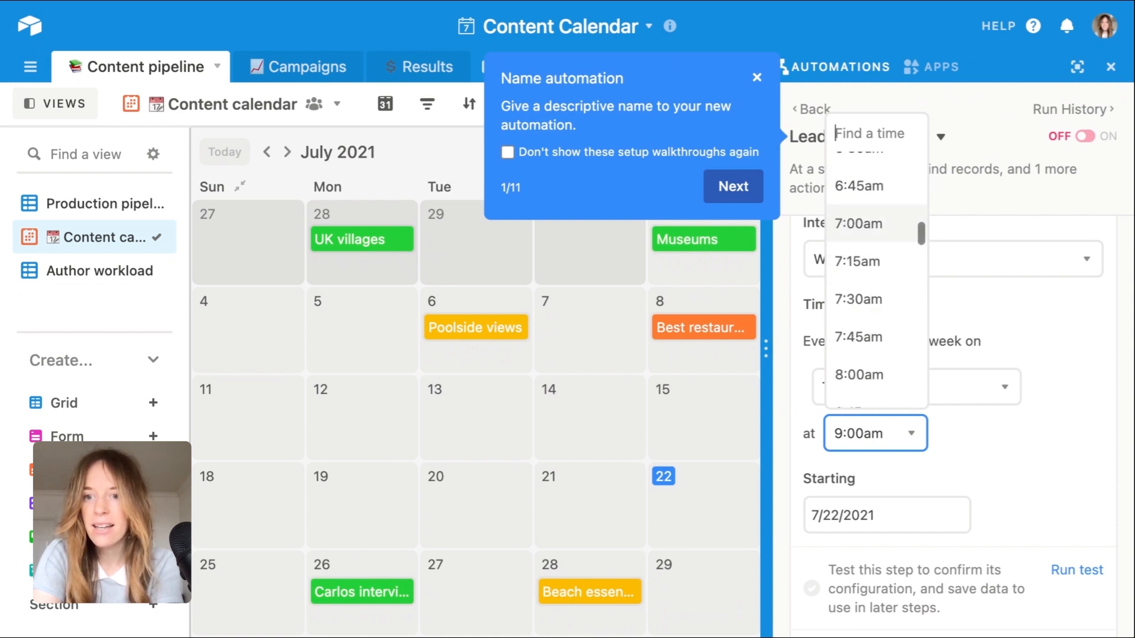
scroll(881, 329, down, 3)
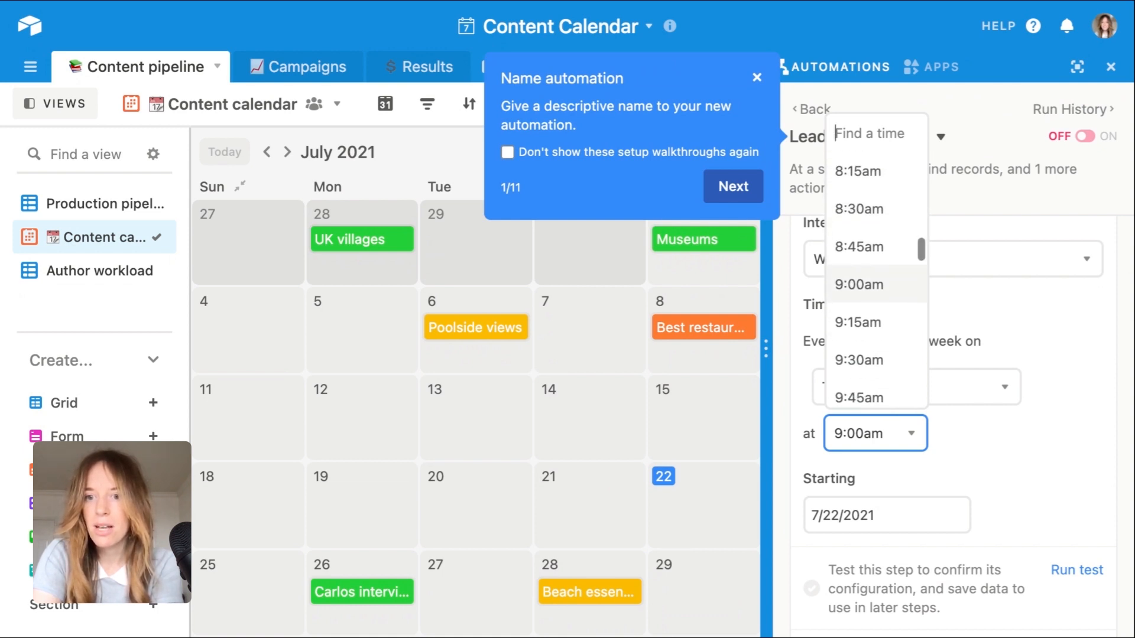
click(878, 349)
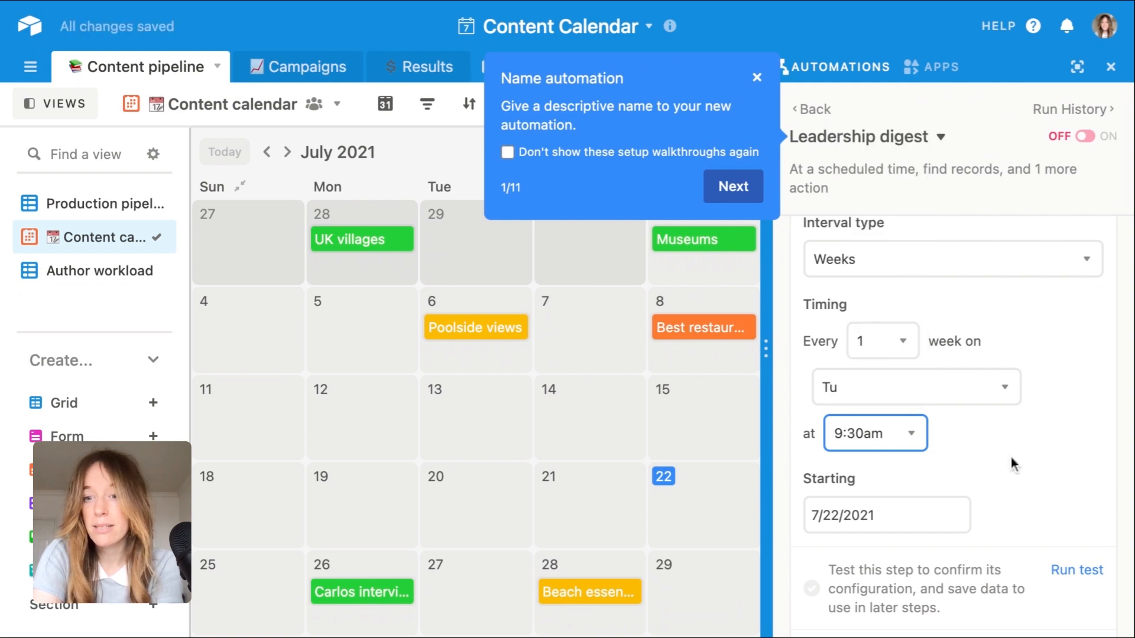
Step: Run a test of the scheduled-time trigger and finish its configuration
scroll(1035, 464, down, 2)
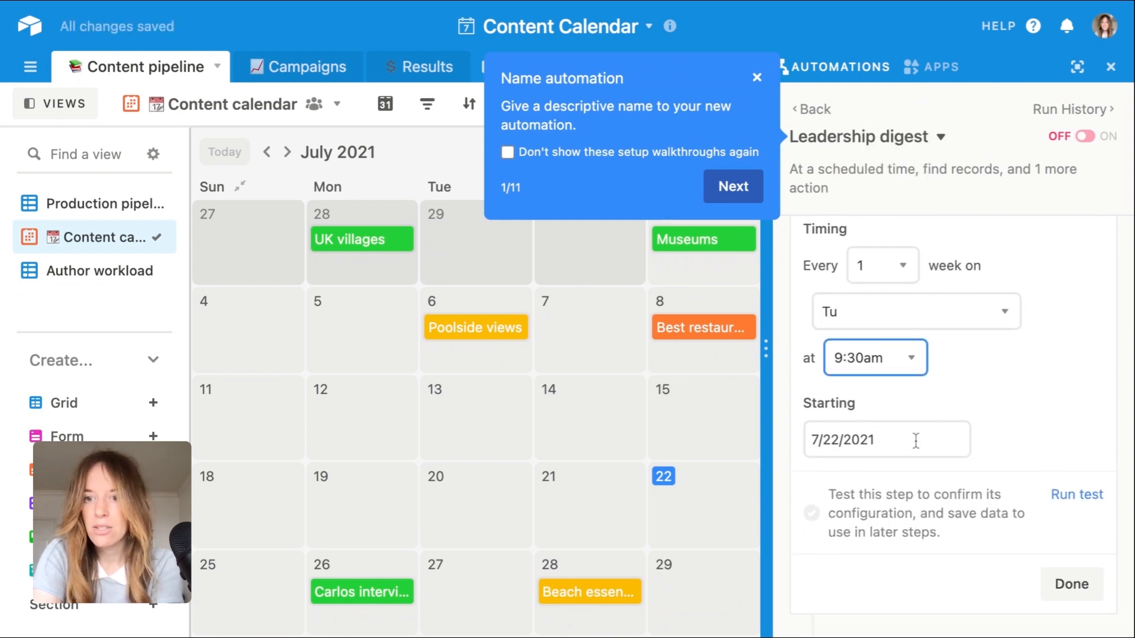
scroll(1070, 385, down, 1)
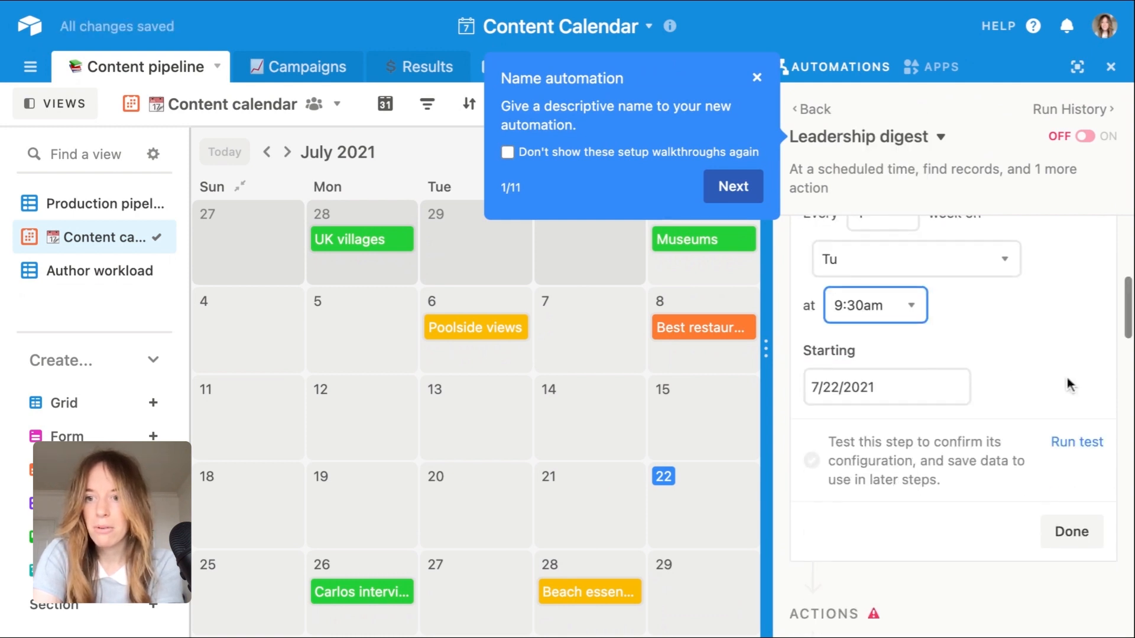
click(1077, 441)
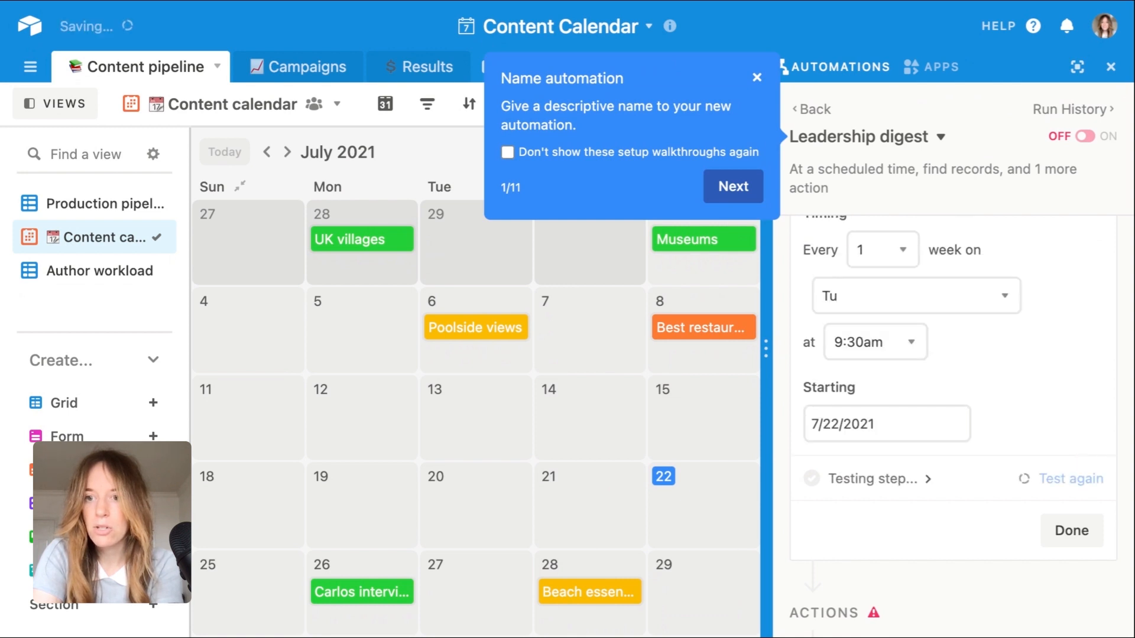
scroll(1072, 402, up, 4)
scroll(1071, 402, down, 2)
scroll(872, 471, down, 1)
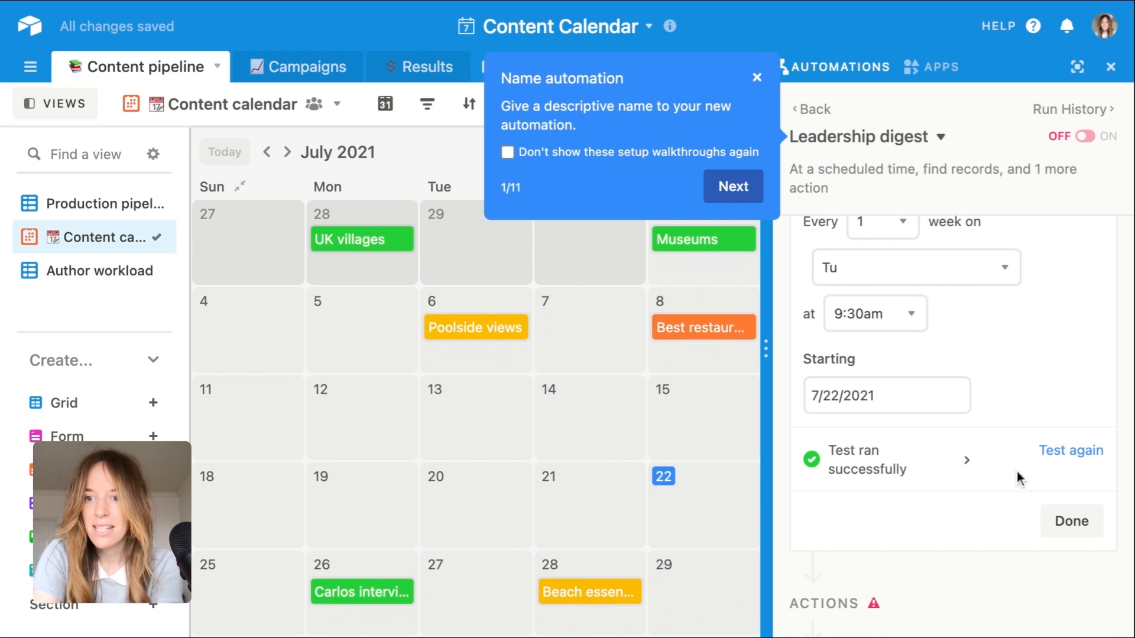
click(1086, 525)
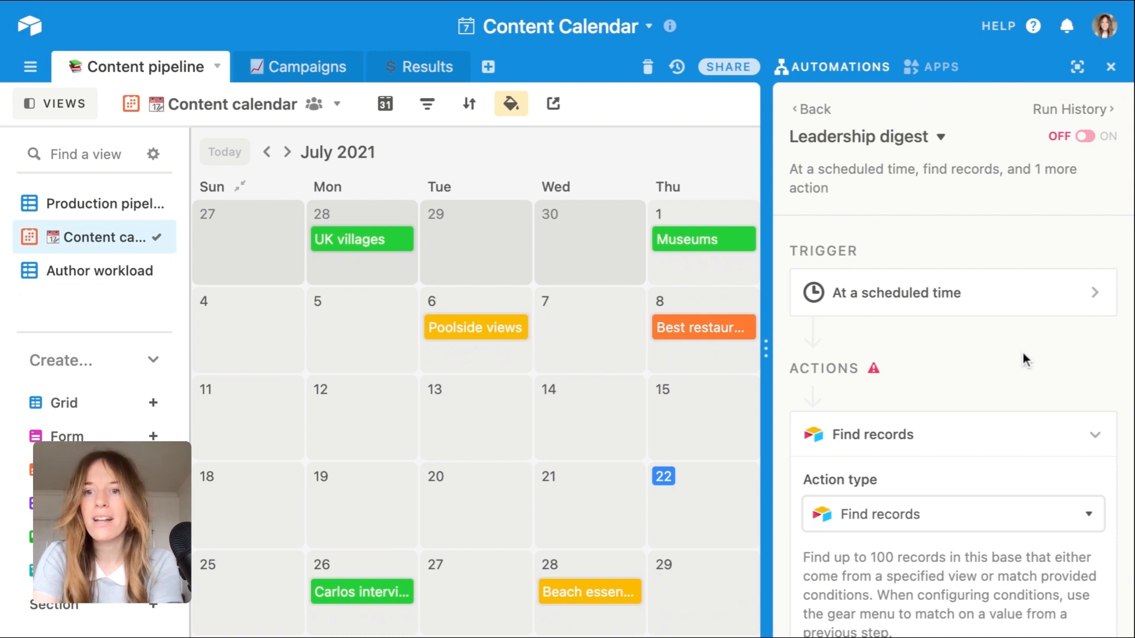
Step: Examine the Find records action's table, its options for what to base the search on, and its conditions
scroll(1021, 382, down, 3)
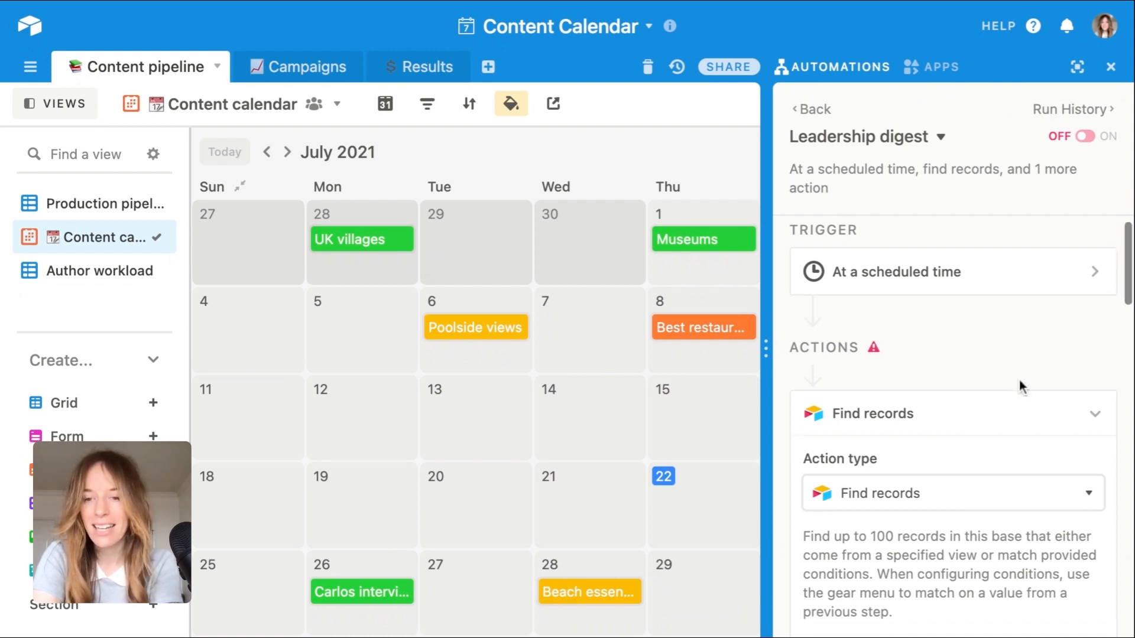
scroll(1019, 380, down, 2)
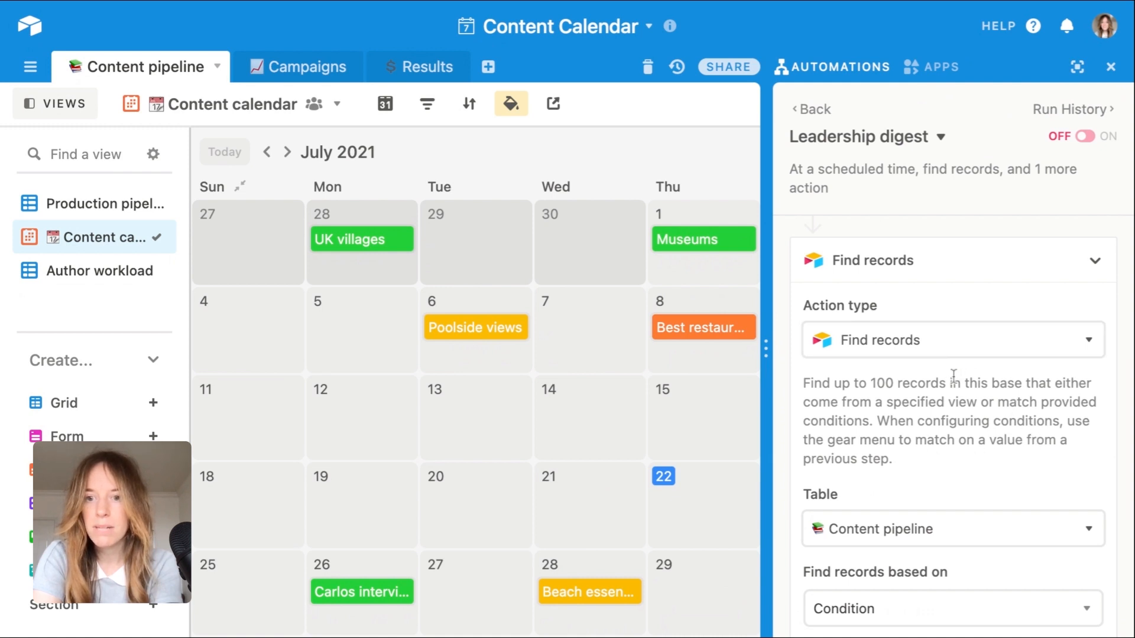
scroll(958, 377, down, 3)
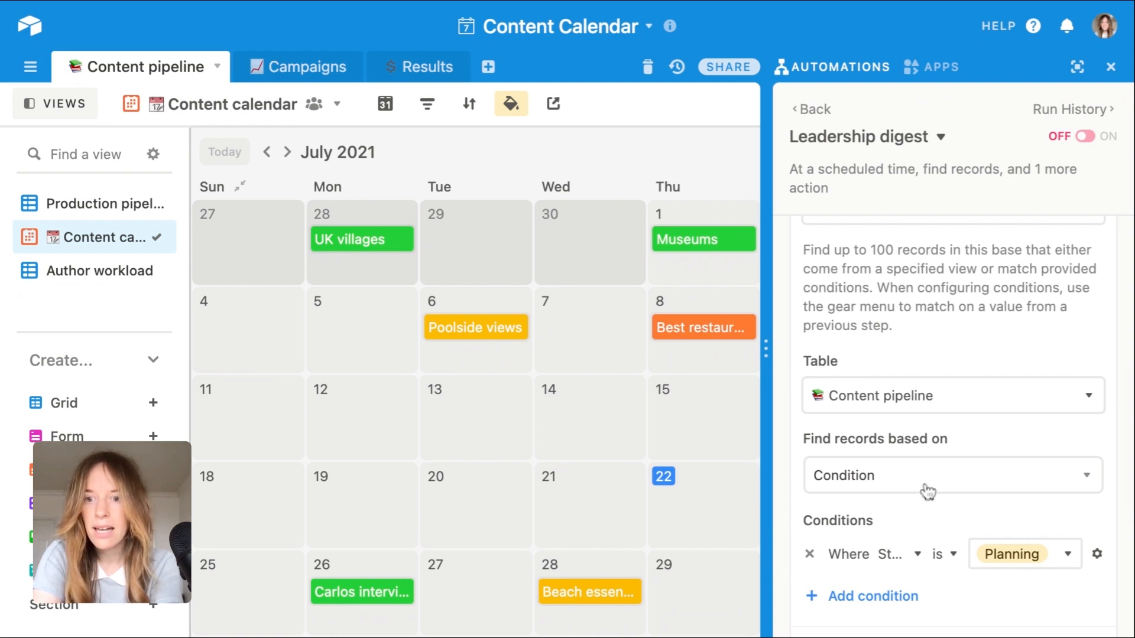
scroll(966, 408, down, 2)
click(970, 377)
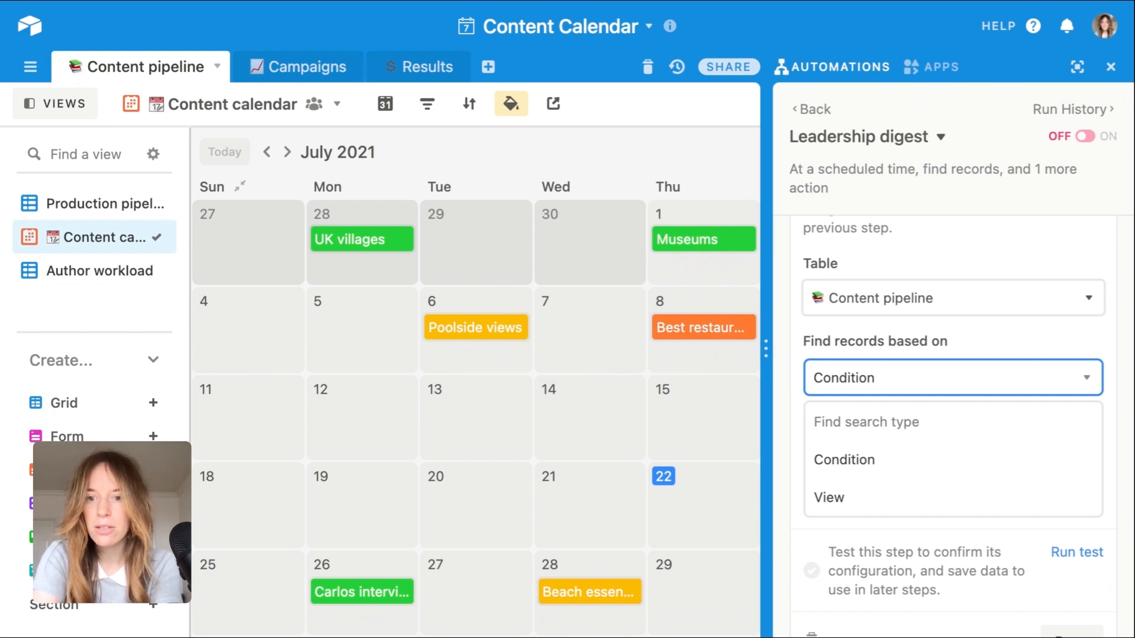
click(1016, 348)
scroll(1014, 402, down, 2)
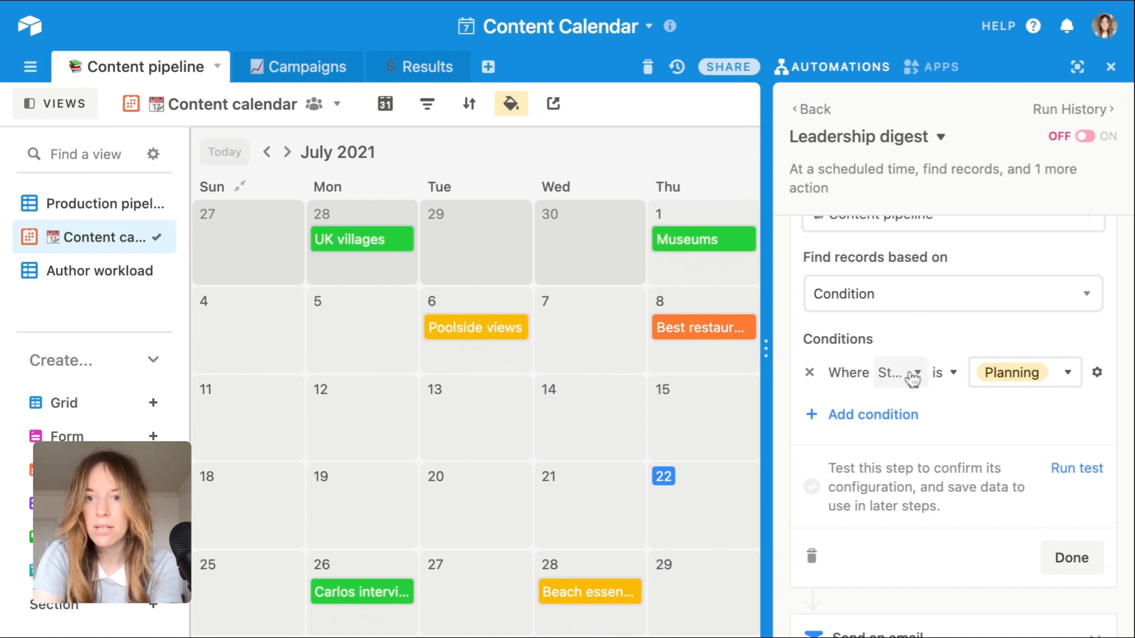
Step: Expand the automation editor to full screen and change the Find records condition to Due date is within the next week
click(1077, 67)
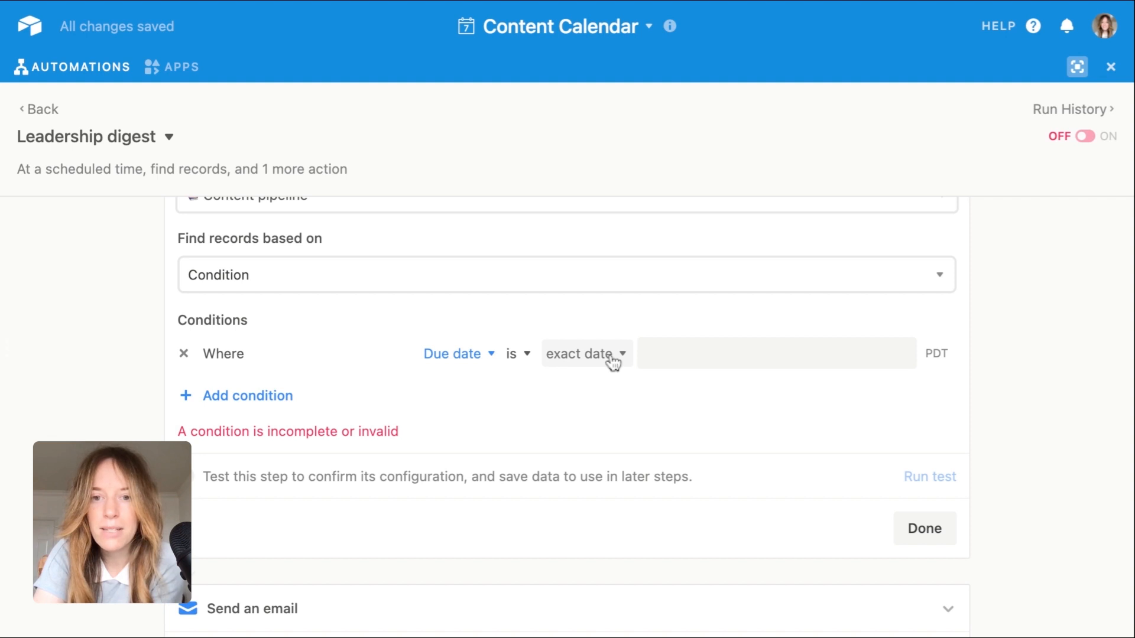
click(612, 358)
click(612, 358)
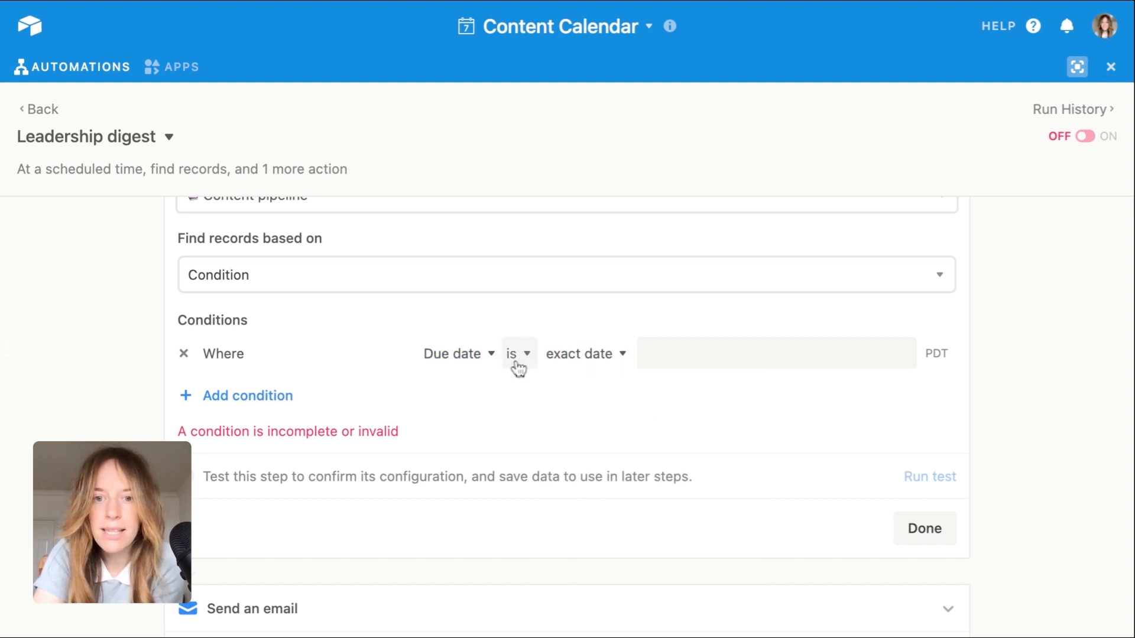
click(514, 354)
scroll(548, 472, down, 3)
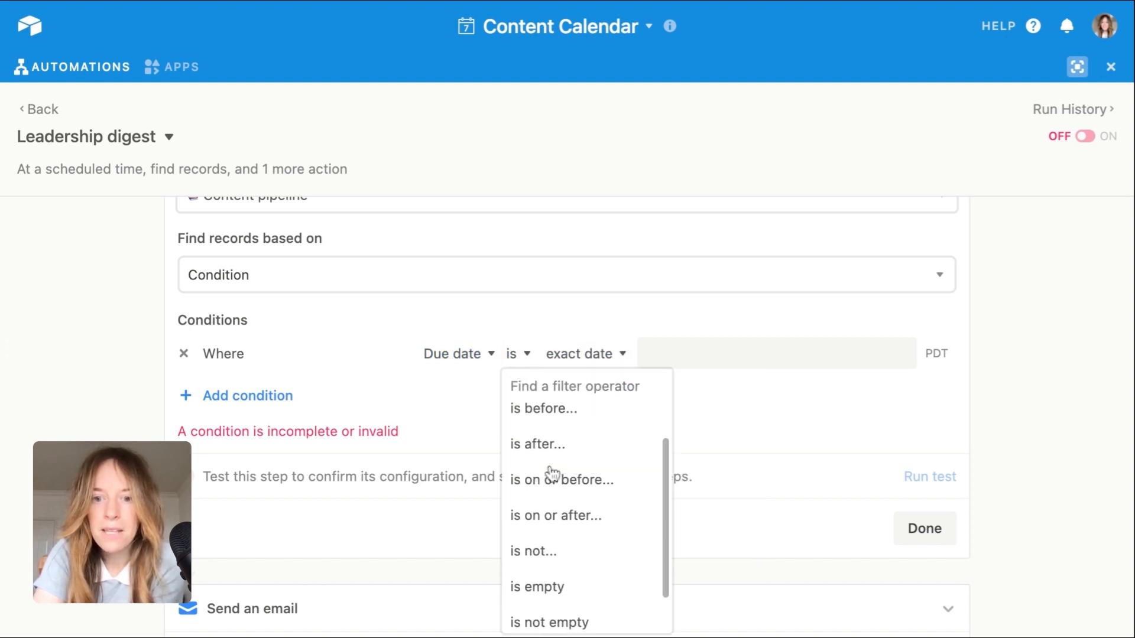
scroll(550, 472, up, 2)
click(550, 467)
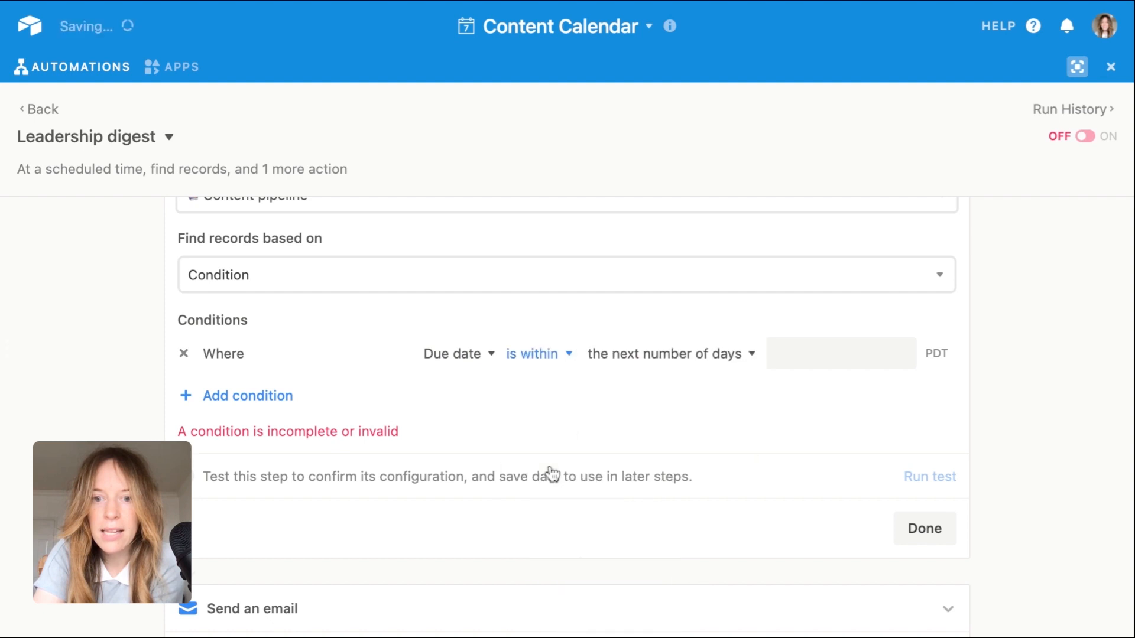
click(630, 357)
click(633, 416)
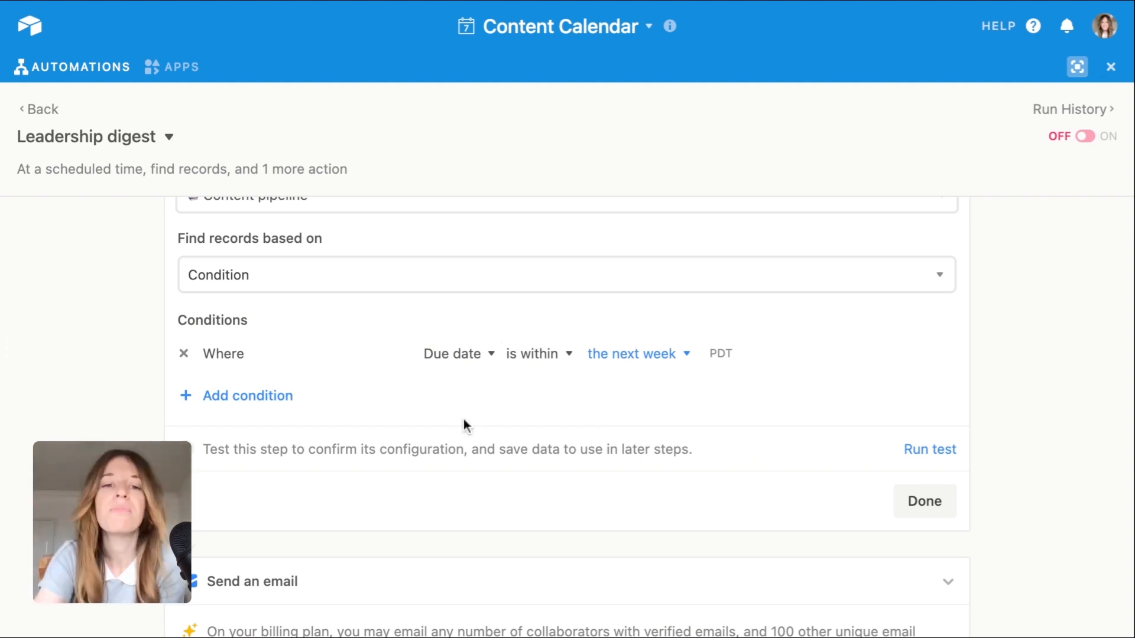
Step: Add a second Find records condition, joined by And, requiring that Status is not On hold
click(235, 402)
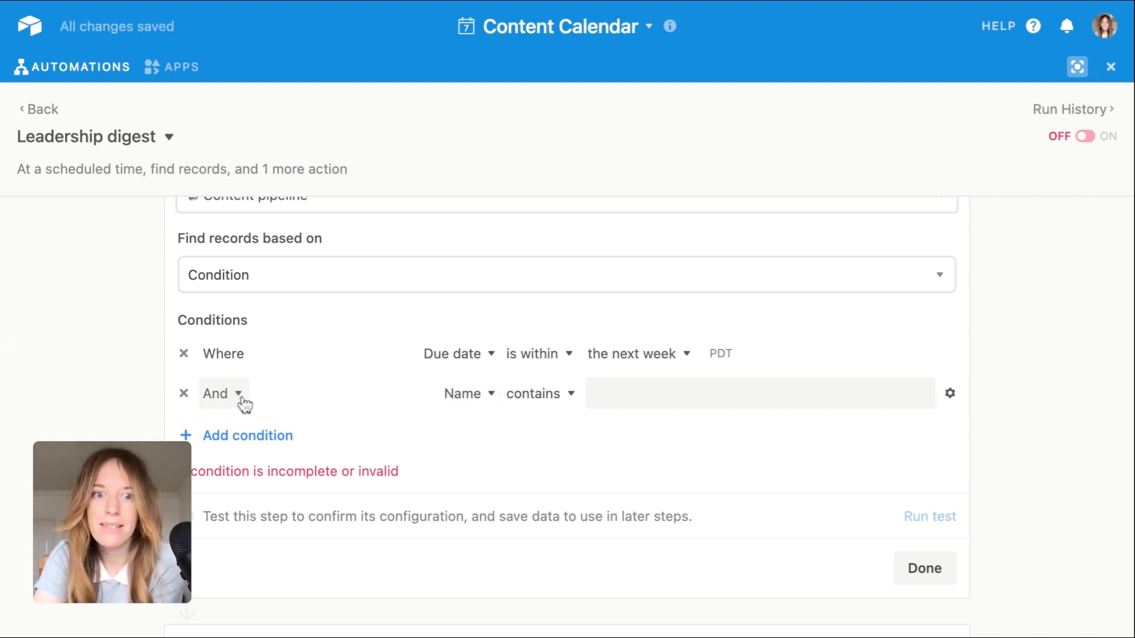
click(479, 399)
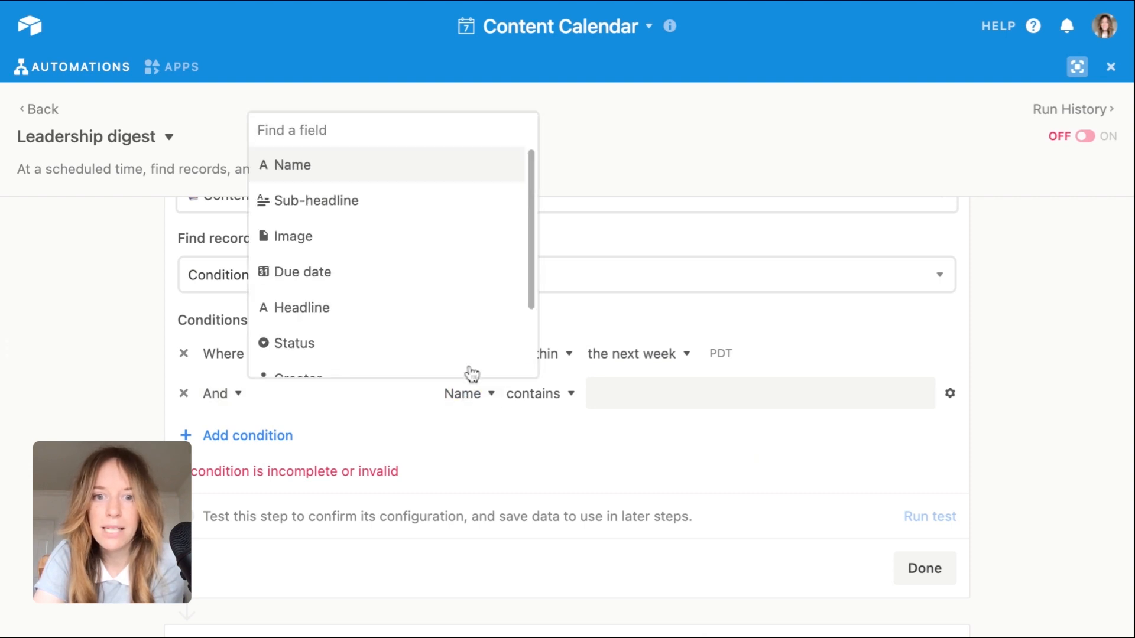
click(396, 341)
click(516, 395)
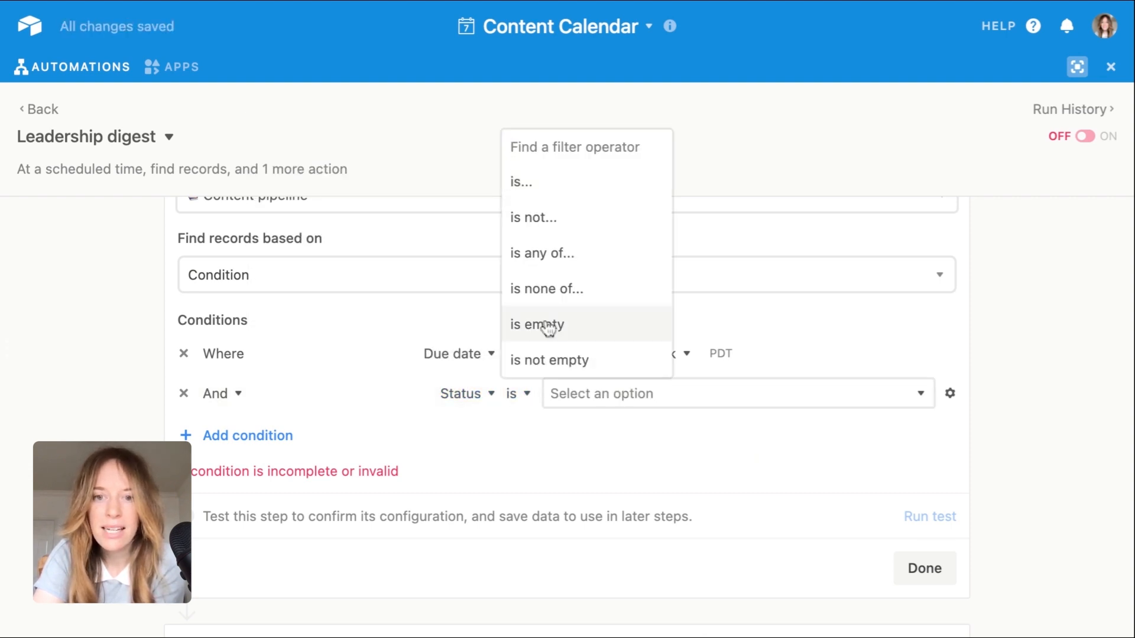
click(568, 220)
click(620, 402)
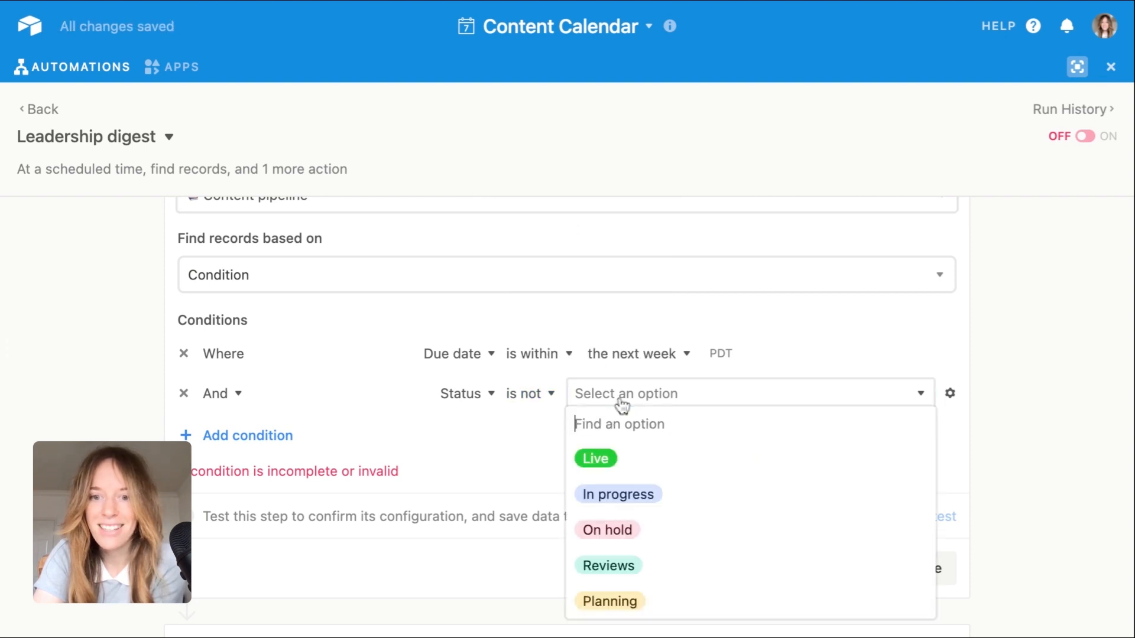
click(628, 529)
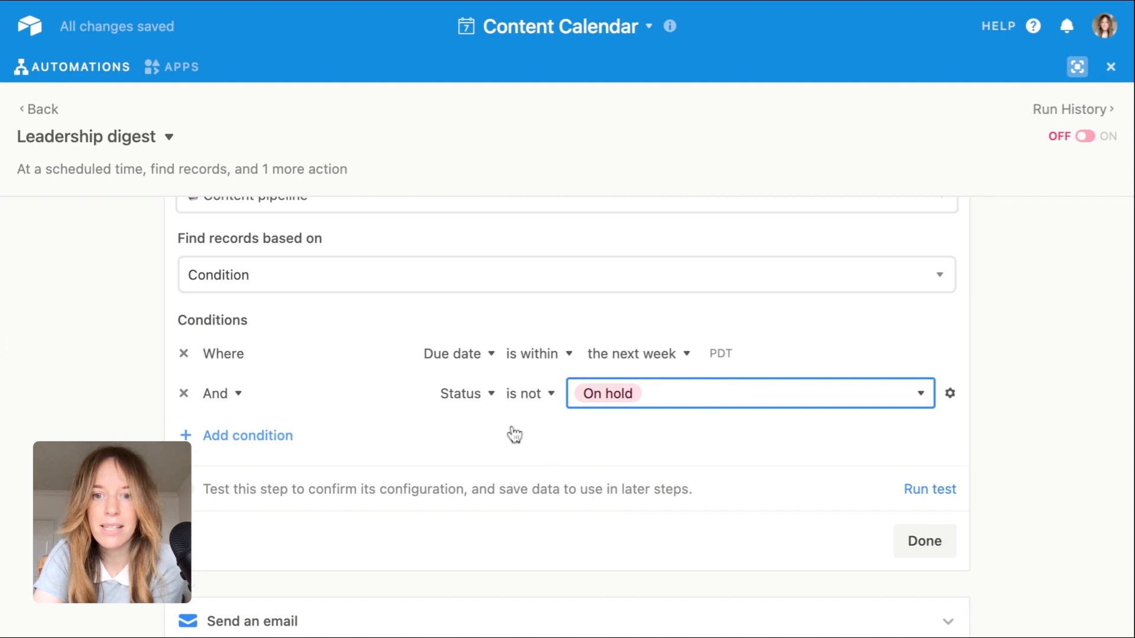
Step: Run a test of the Find records action and finish its configuration
click(928, 491)
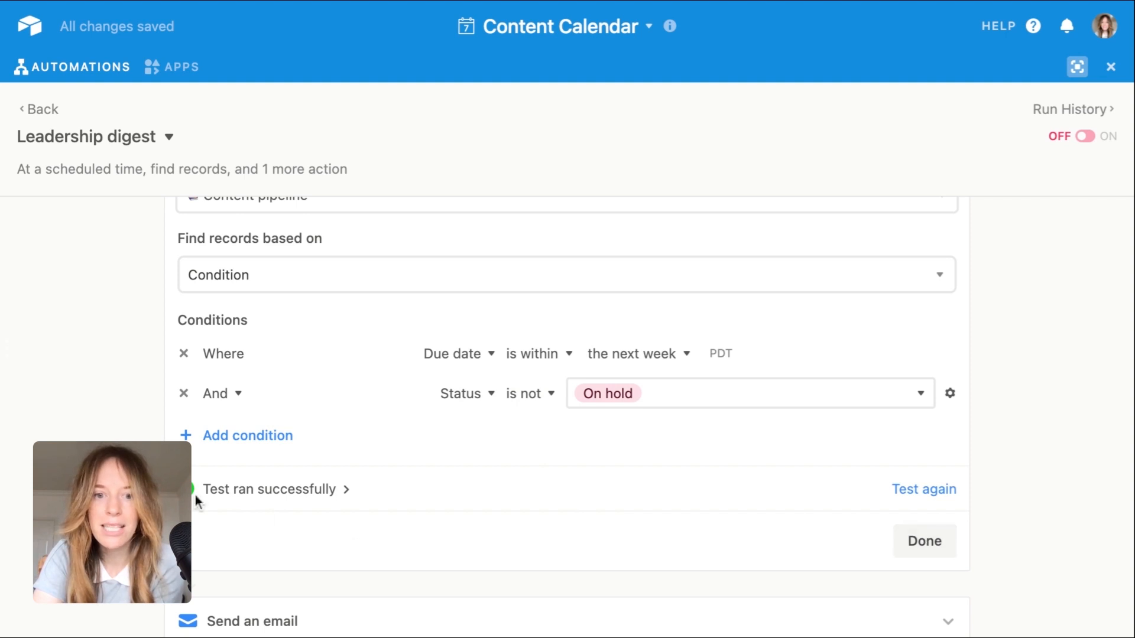
click(927, 550)
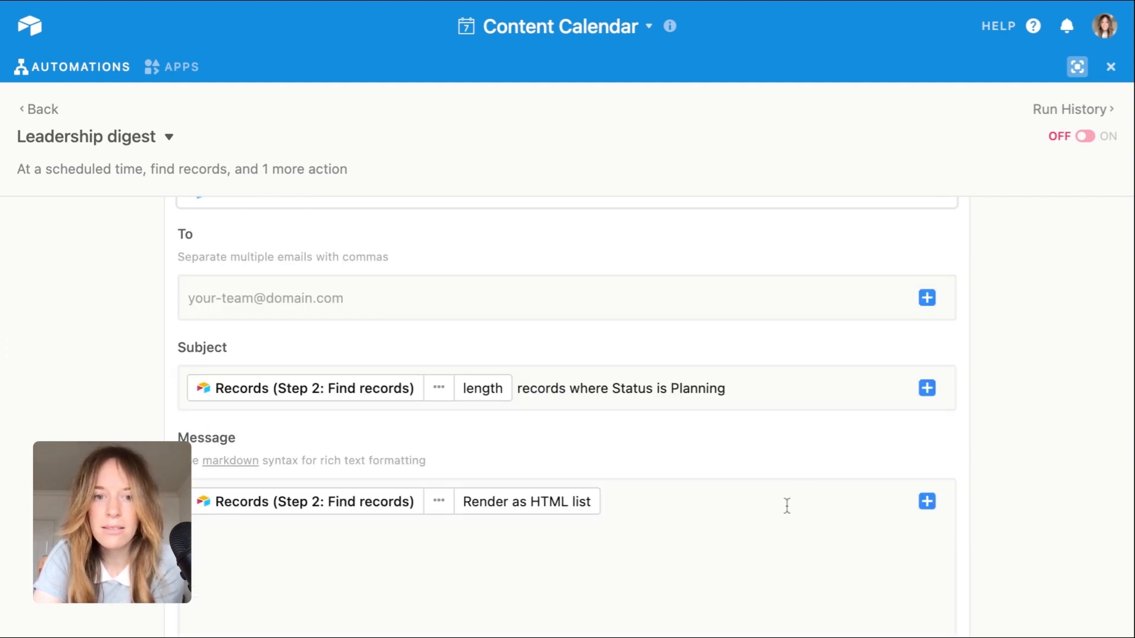
Step: Enter the marketing leadership test e-mail address as the recipient of the Send an email action
scroll(756, 512, down, 1)
scroll(757, 512, down, 1)
scroll(757, 512, up, 1)
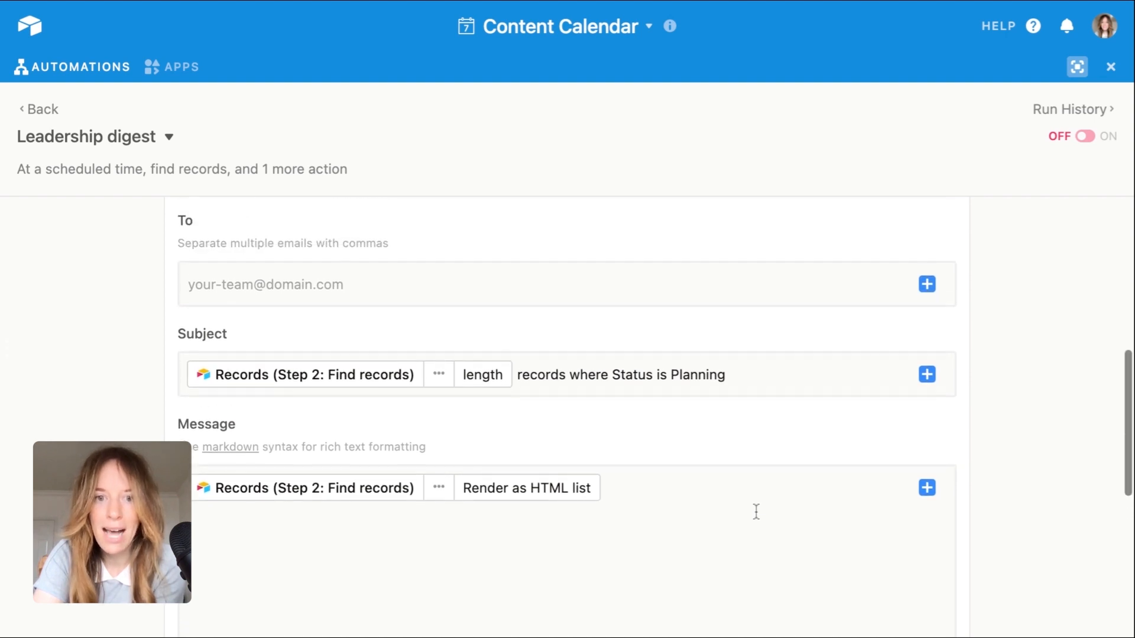
scroll(734, 451, up, 1)
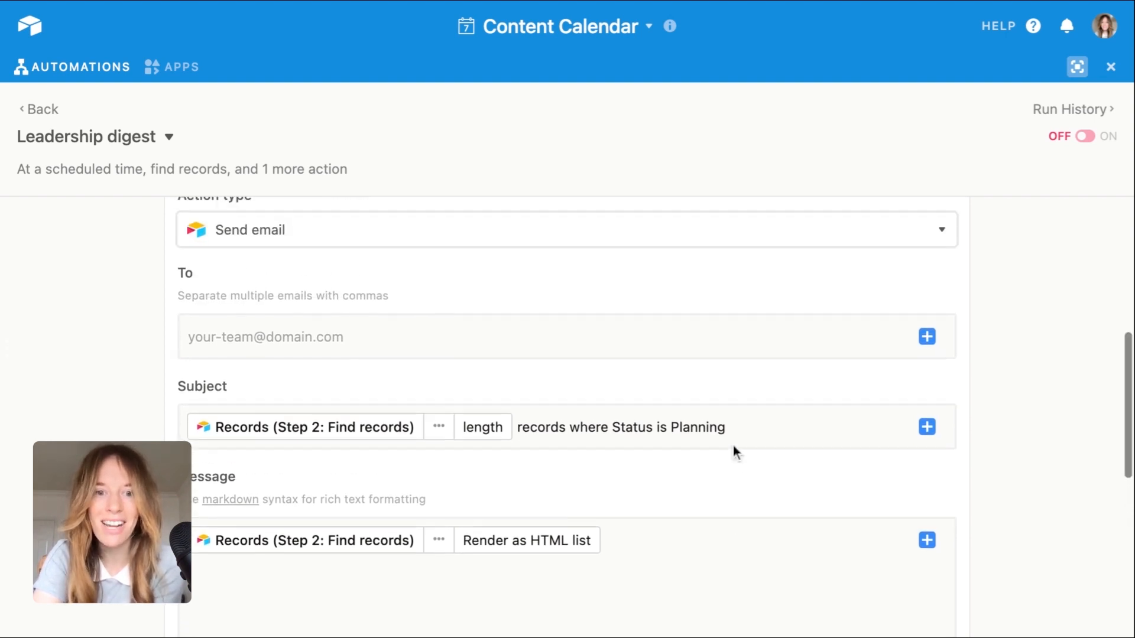
scroll(464, 341, up, 1)
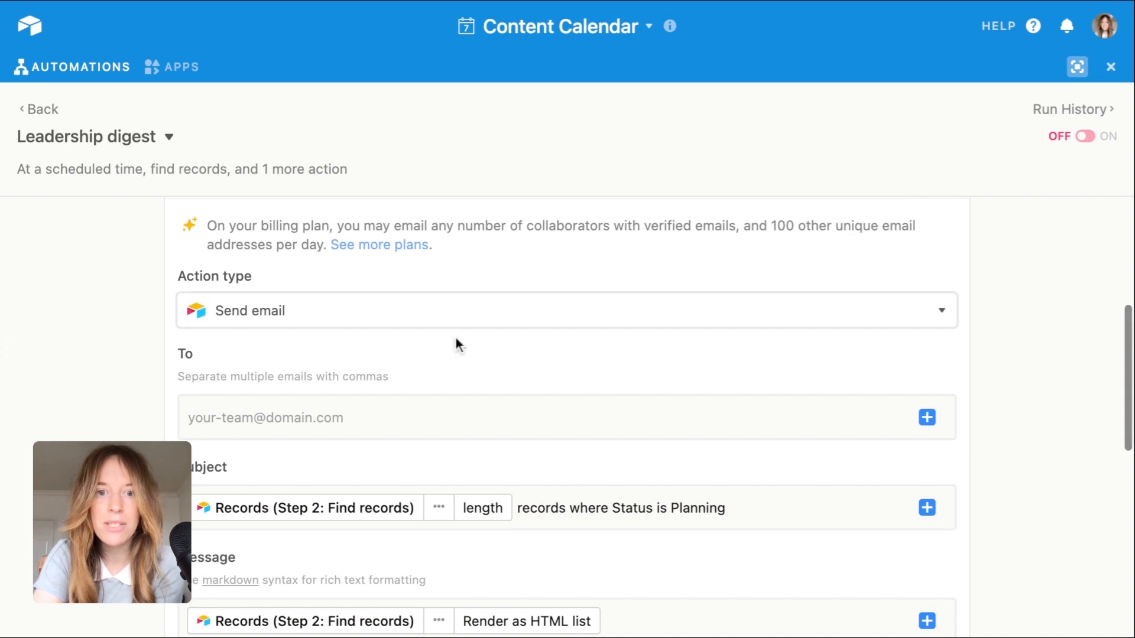
click(346, 423)
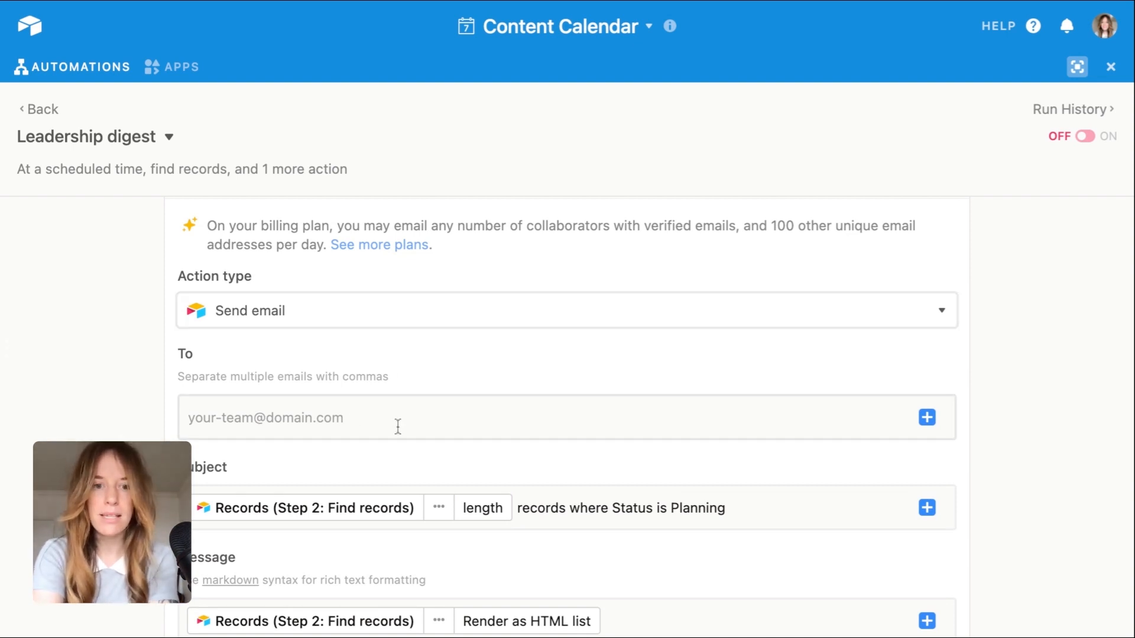
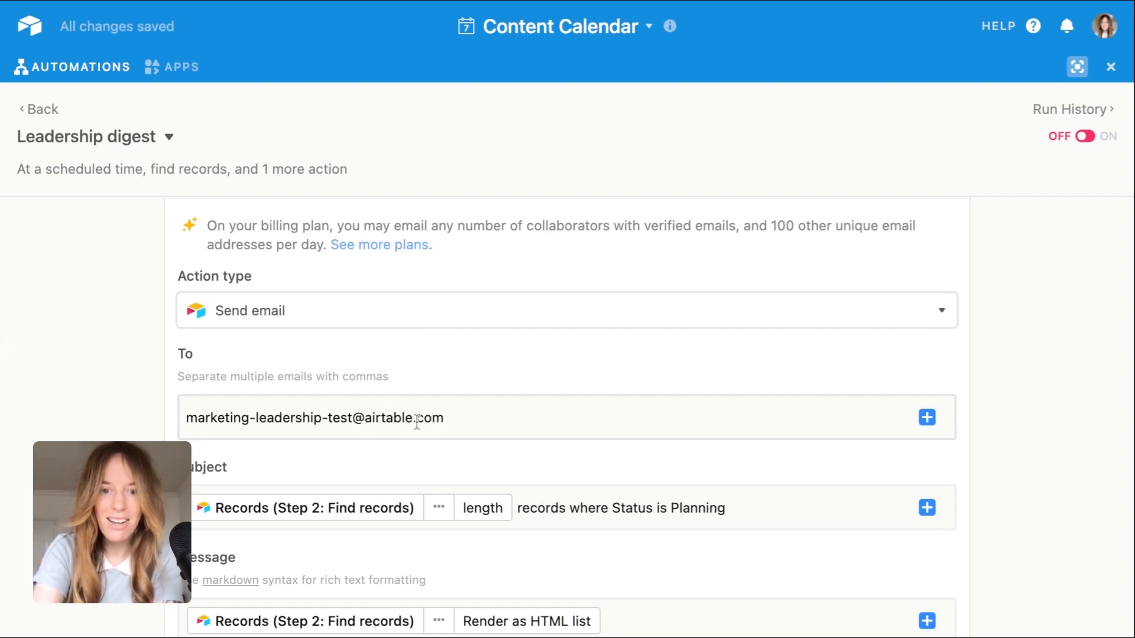
Step: Replace the email's entire default subject, including the record-length token, with "Weekly content update"
scroll(420, 429, down, 2)
click(737, 407)
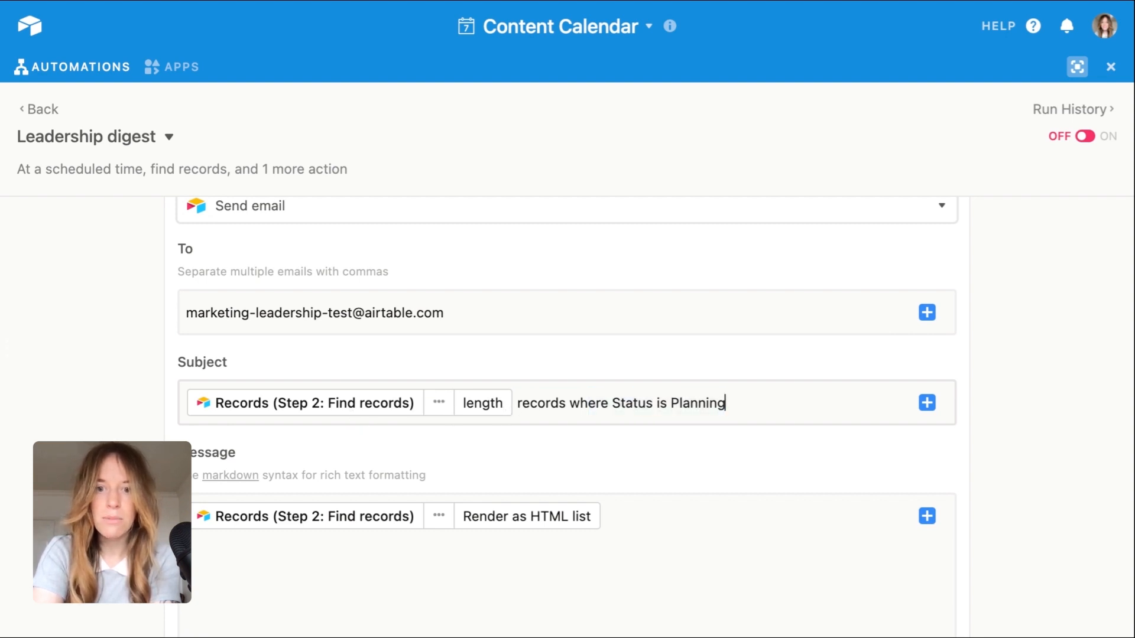
drag(727, 403, 439, 403)
key(BackSpace)
key(BackSpace)
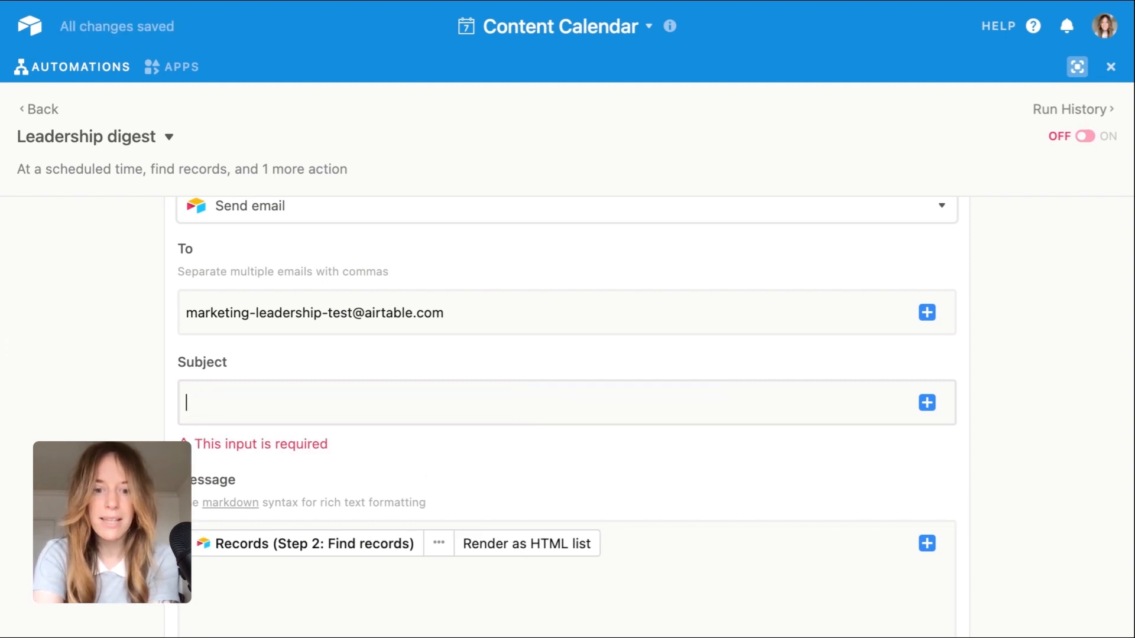
text(Weekly )
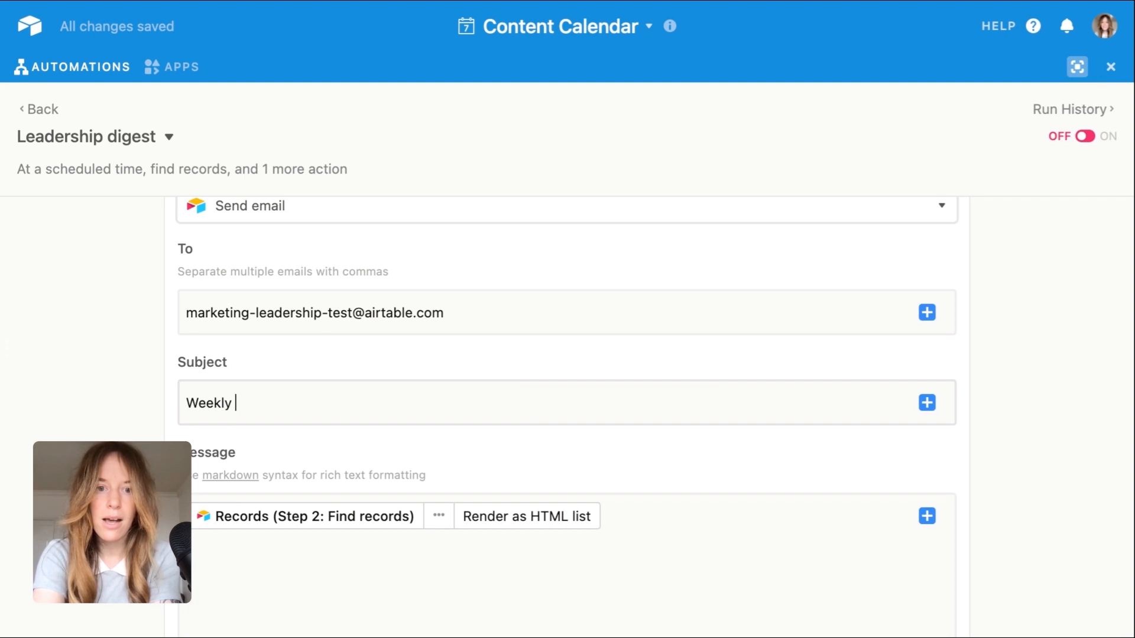
text(content update)
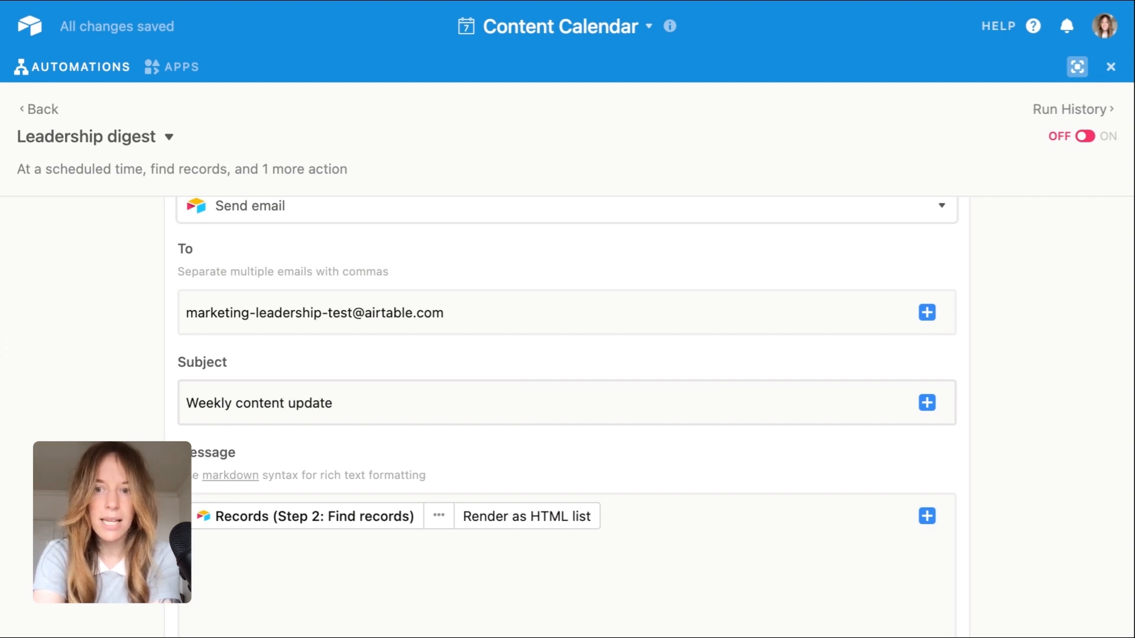
Step: Insert a line above the records list in the email message: "Hello leadership team! Excited to share our upcoming content for this week."
scroll(596, 431, down, 3)
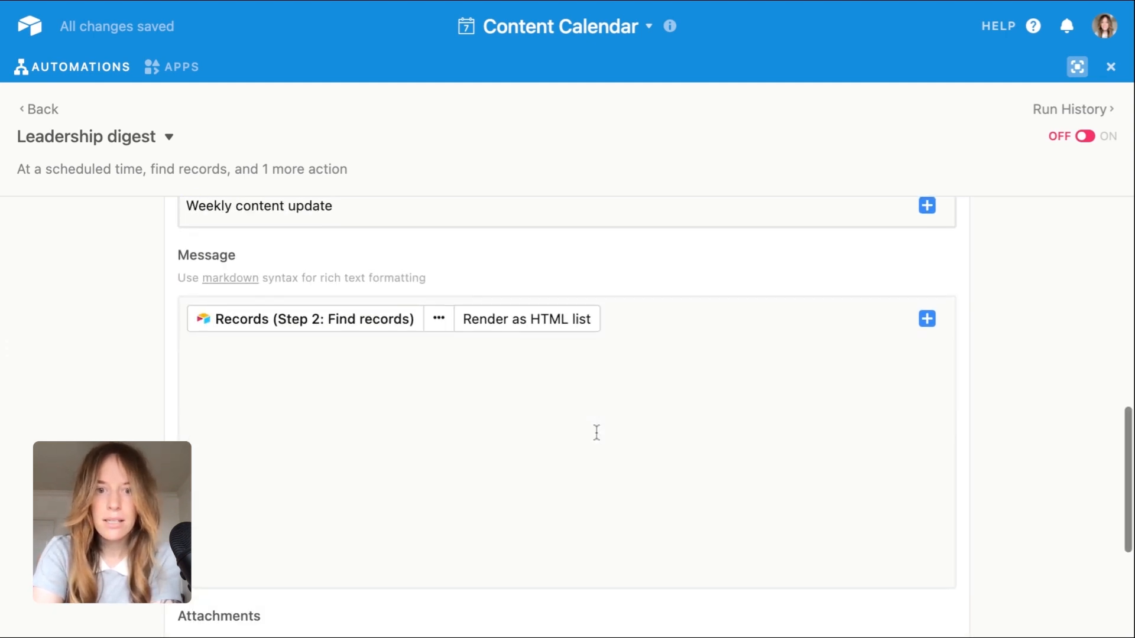
scroll(597, 432, down, 3)
click(463, 351)
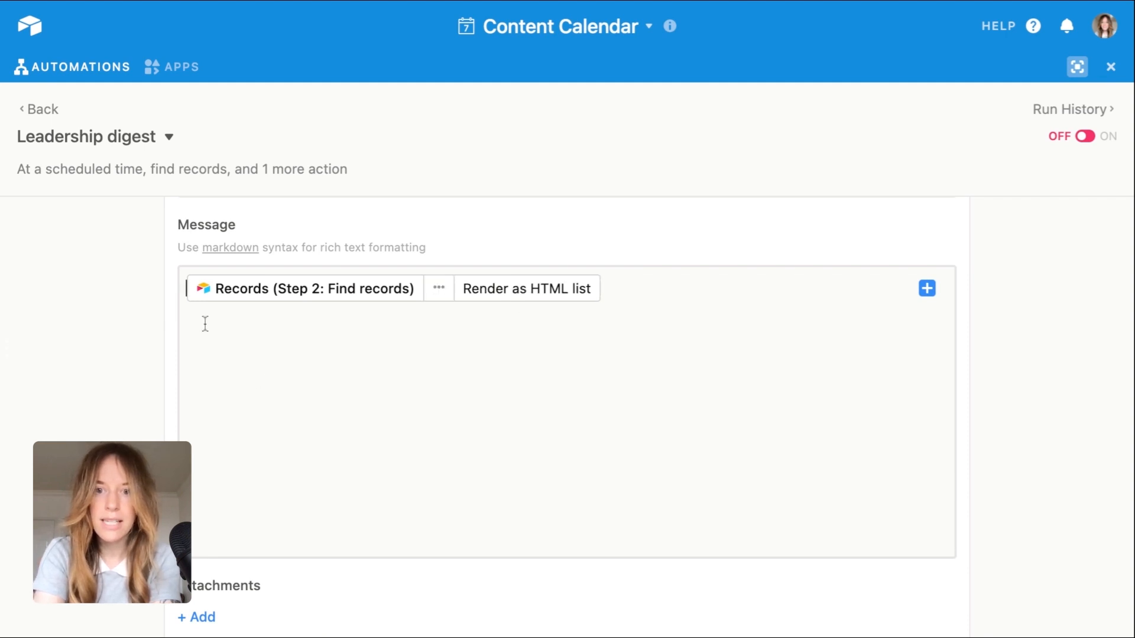
key(Return)
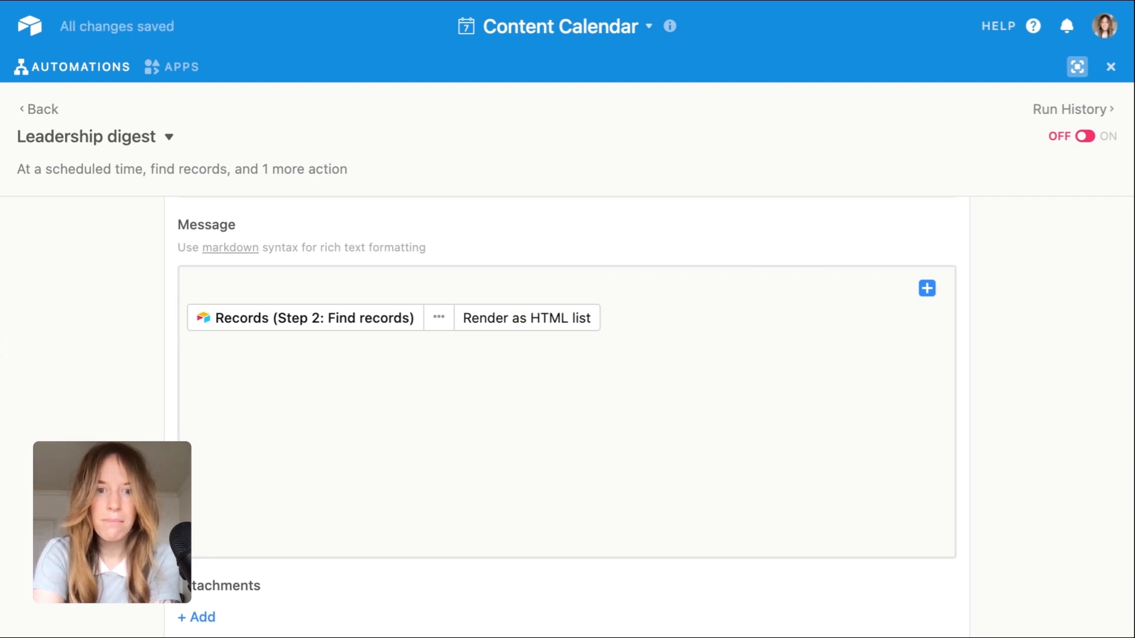
text(He)
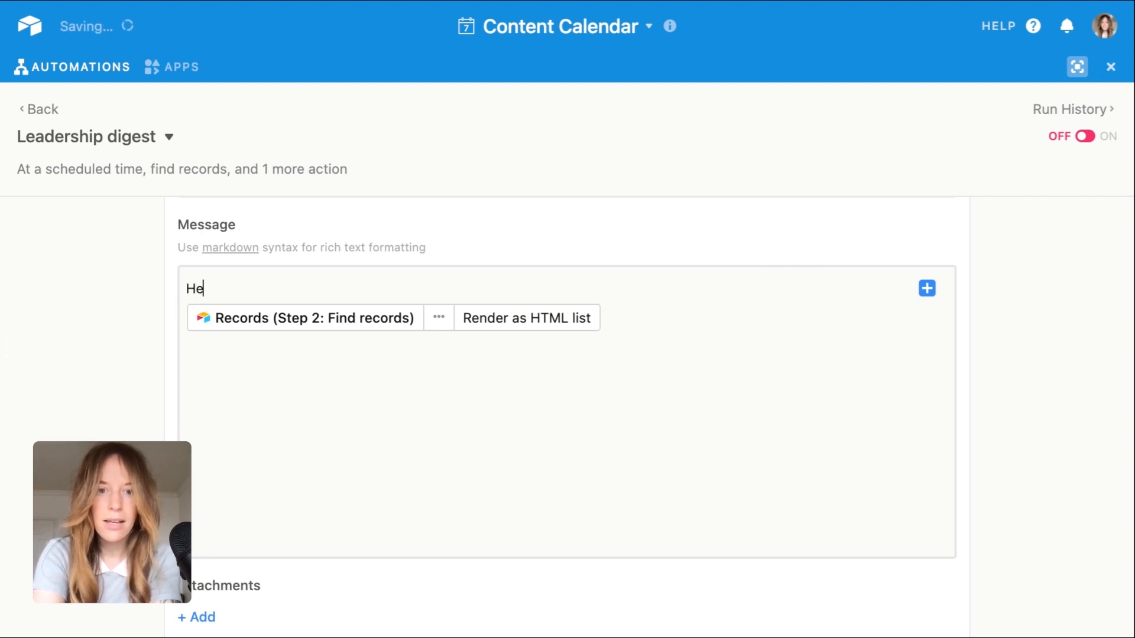
text(llo leadership tea)
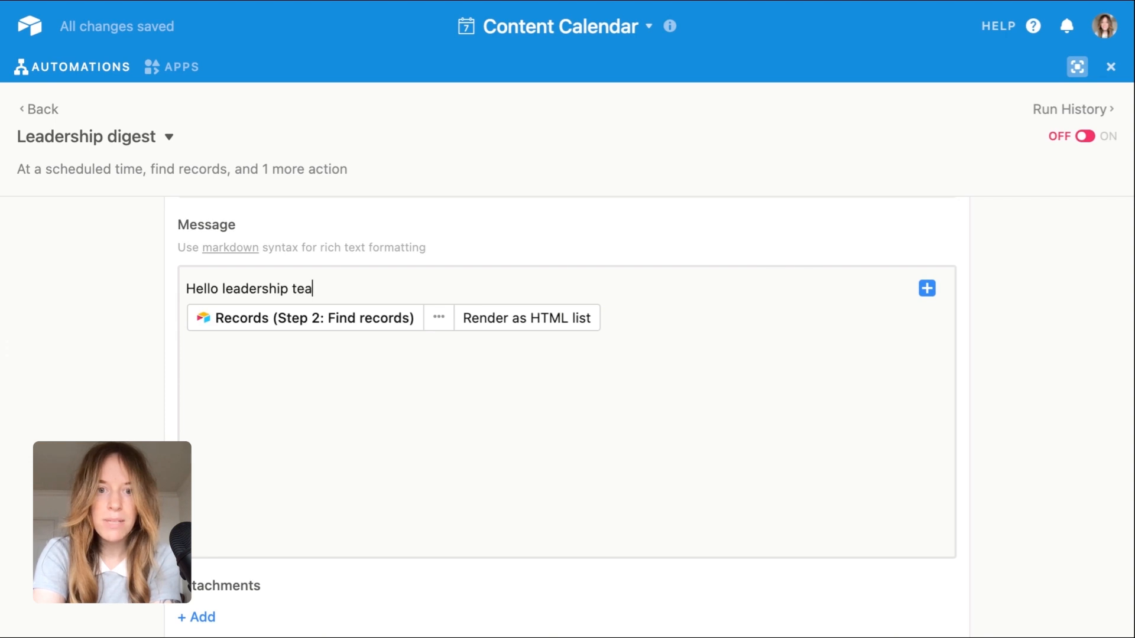
text(m! Excited to shaer)
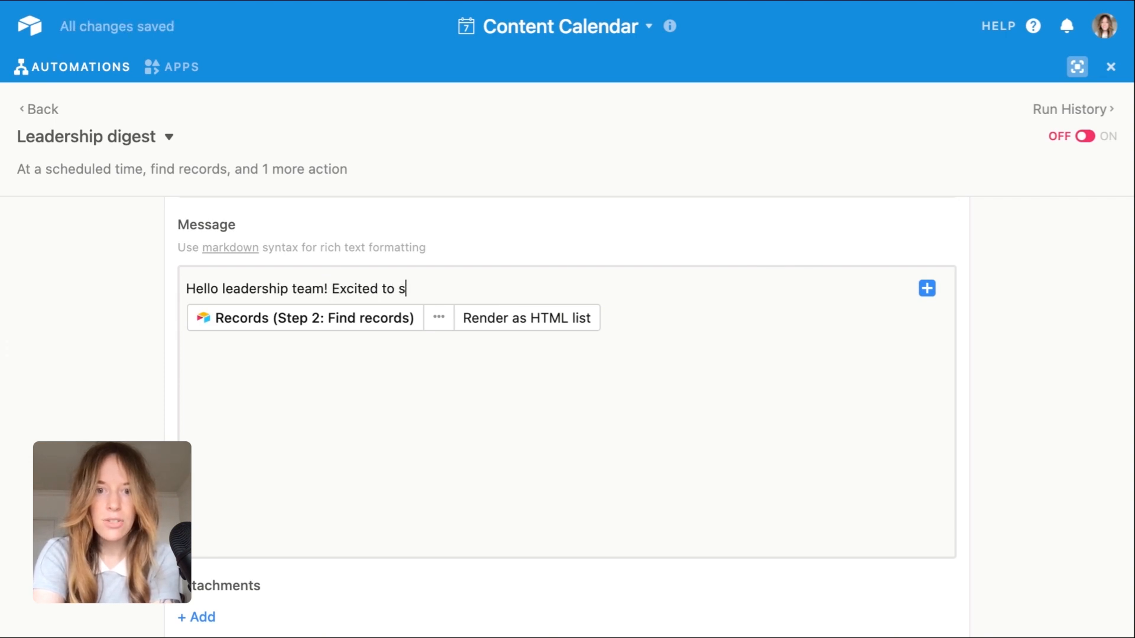
key(BackSpace)
key(BackSpace)
text(re )
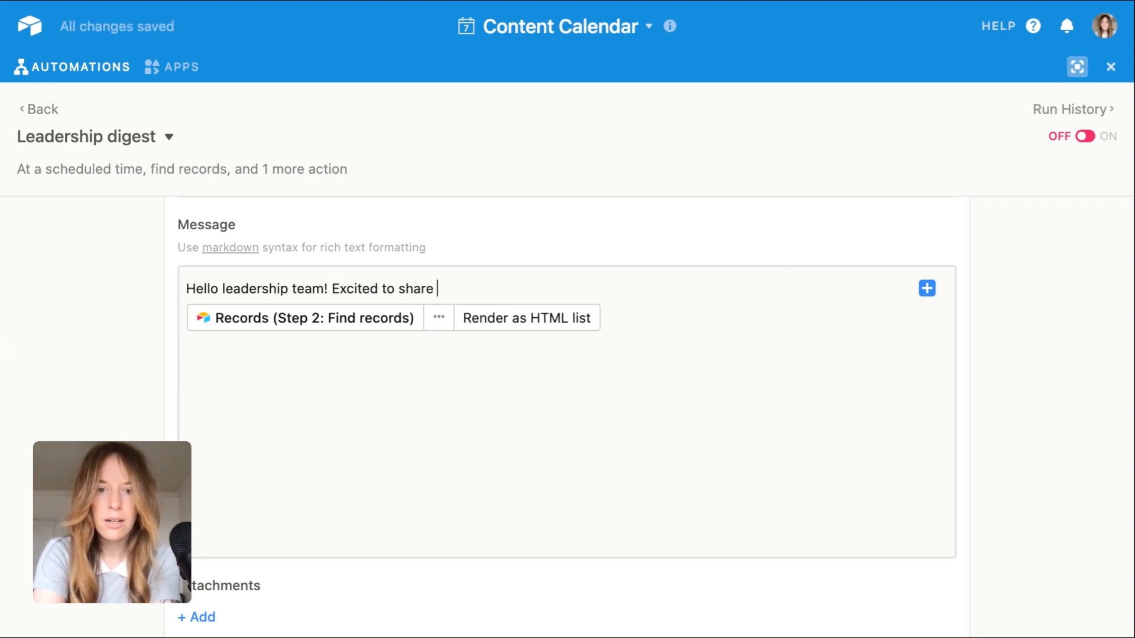
text(our upcoming content)
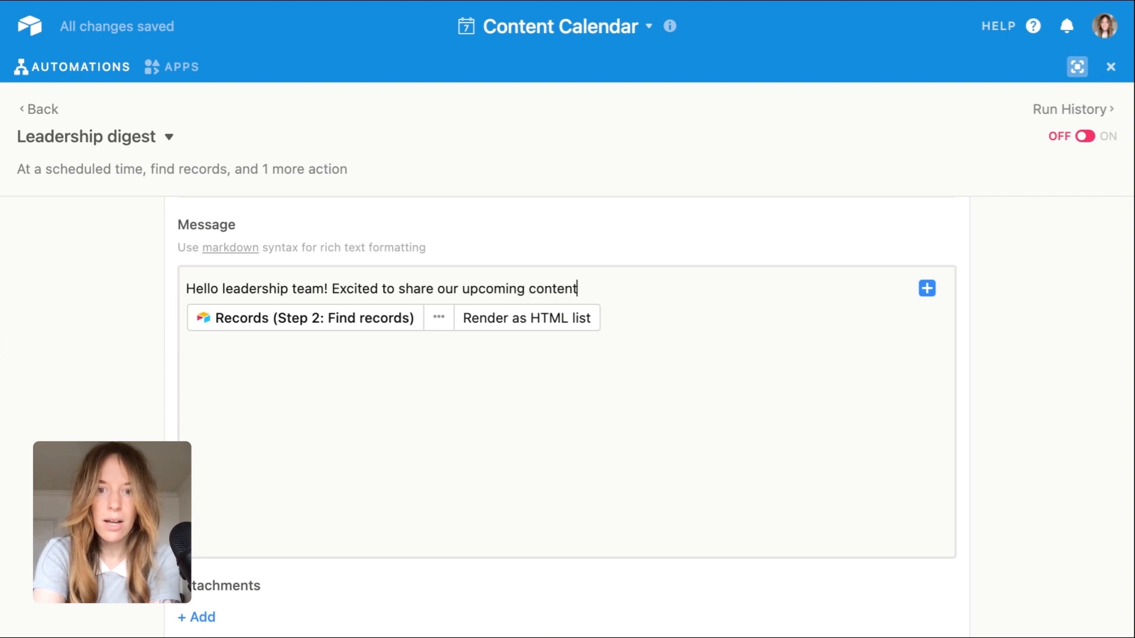
text( for this week. Rea)
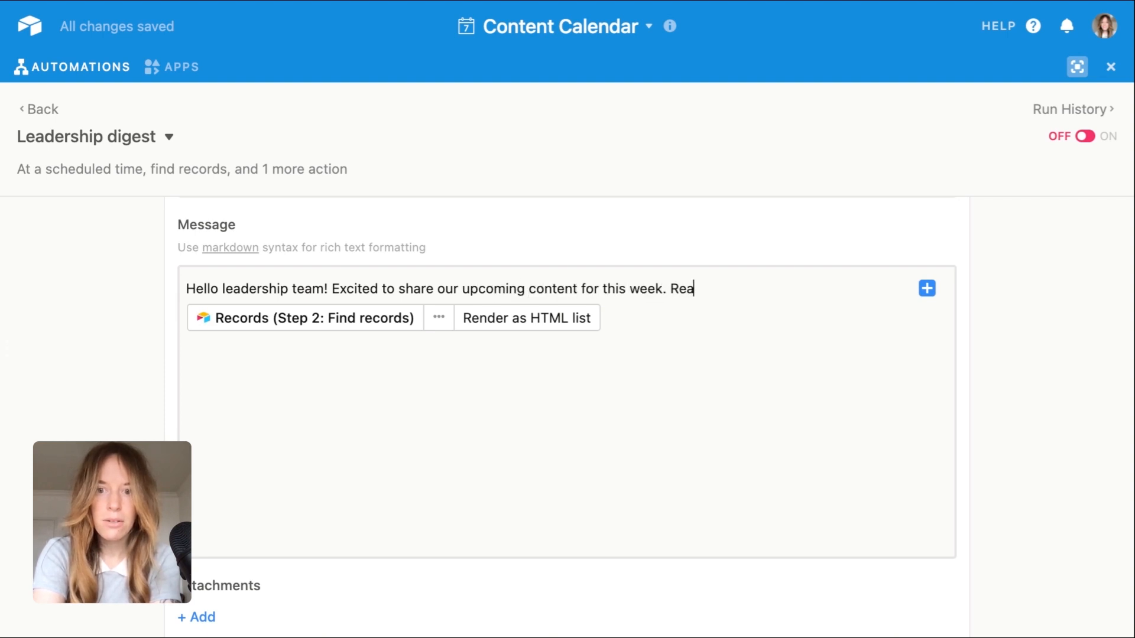
text(ch out to Mar)
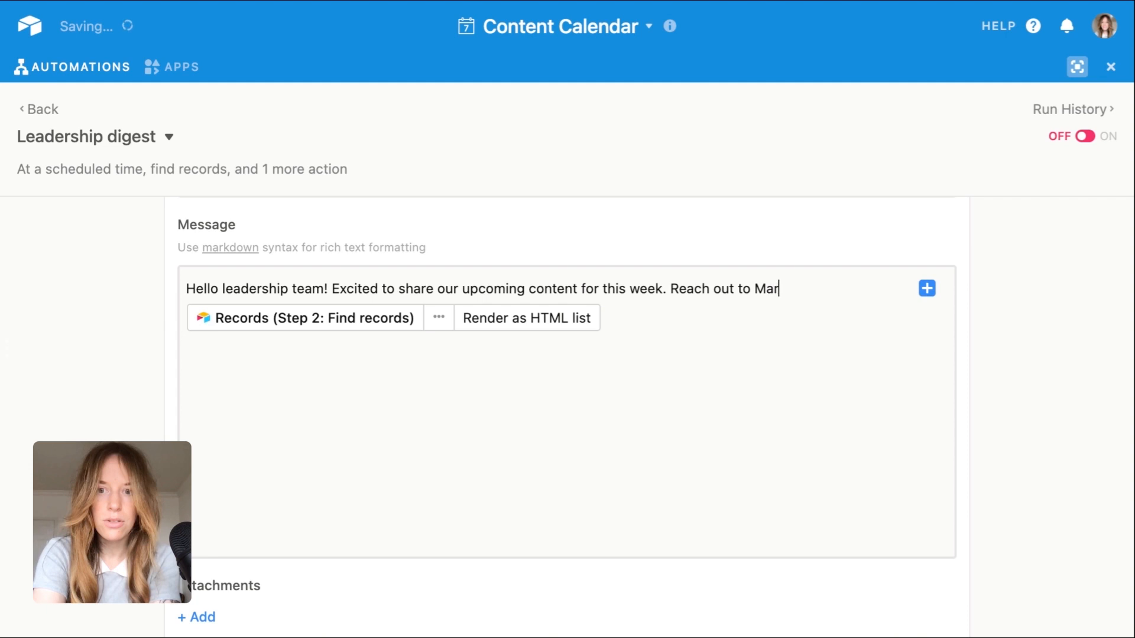
text(garet by hirr)
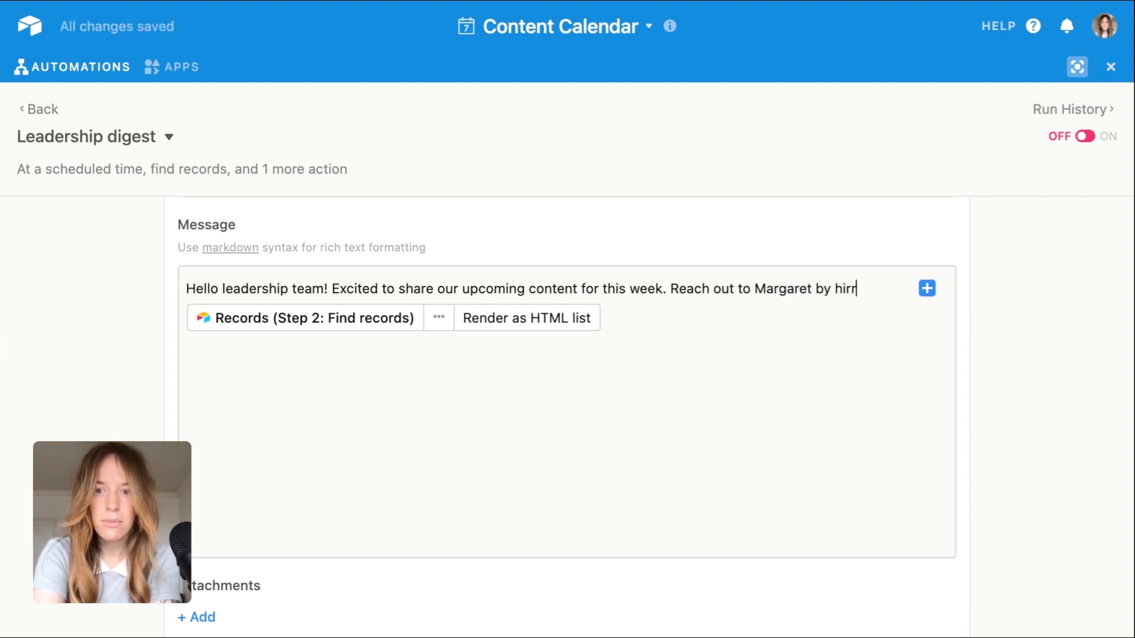
key(BackSpace)
key(BackSpace)
text(tting "repl)
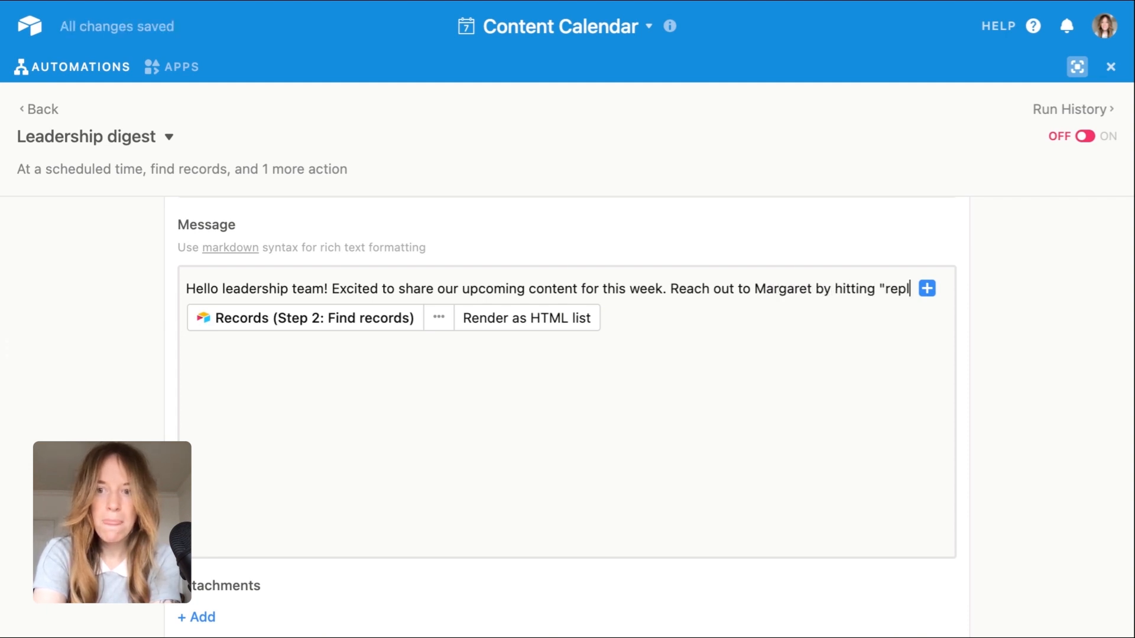
text(y" if you have comm)
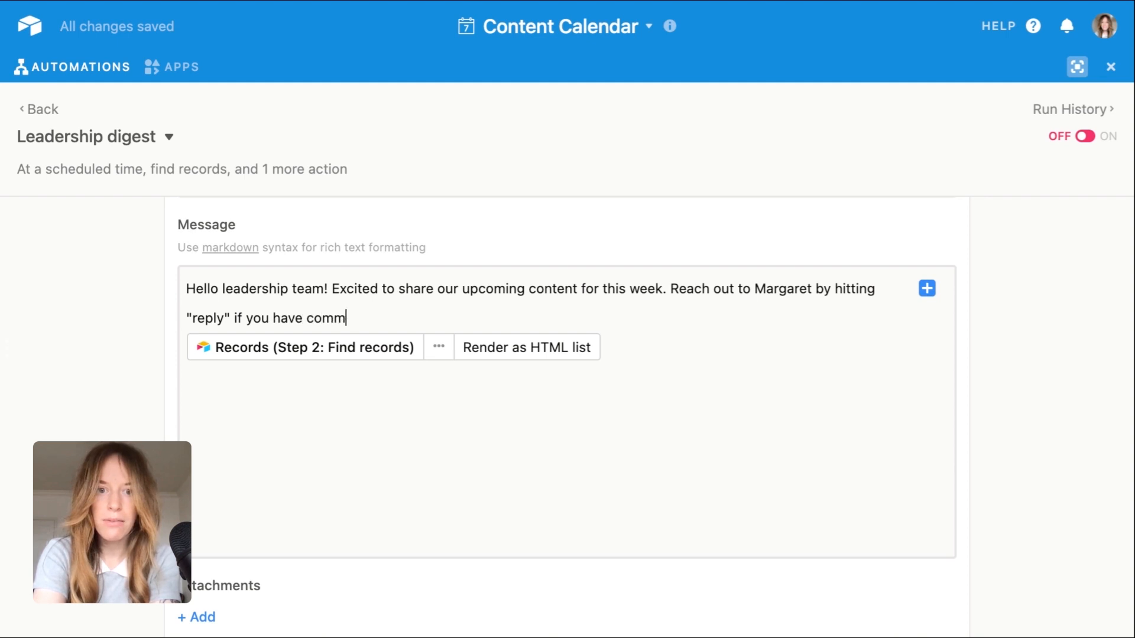
text(ents or que)
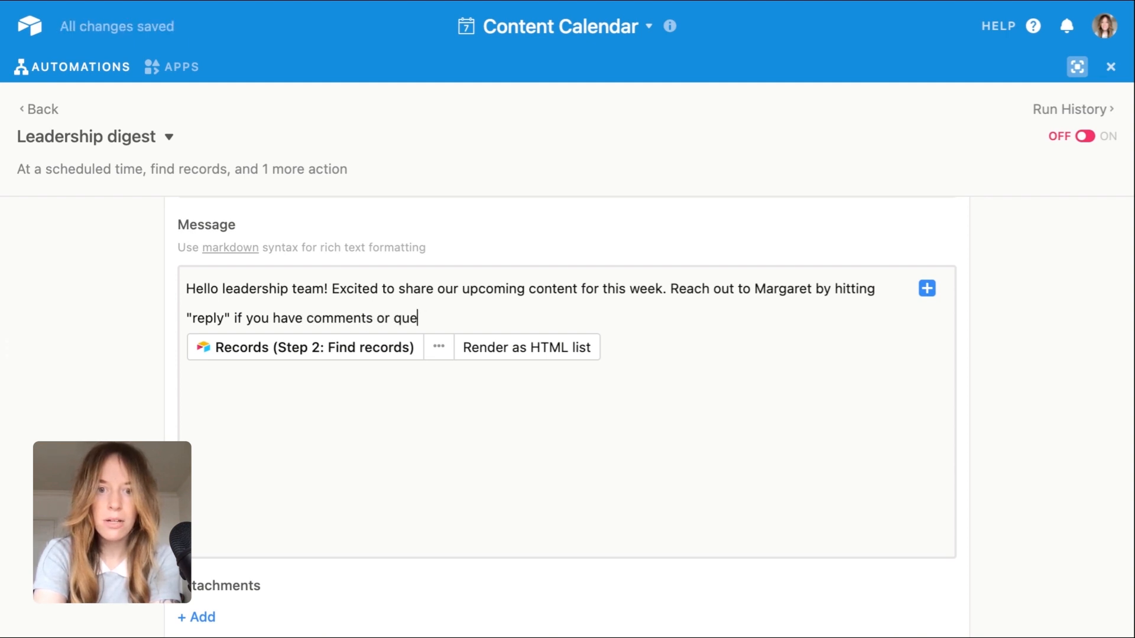
Step: Continue the email's opening text with "Reach out to [contact's first name] by hitting "reply" if you have comments or questions." and a blank line
text(stions.)
key(Return)
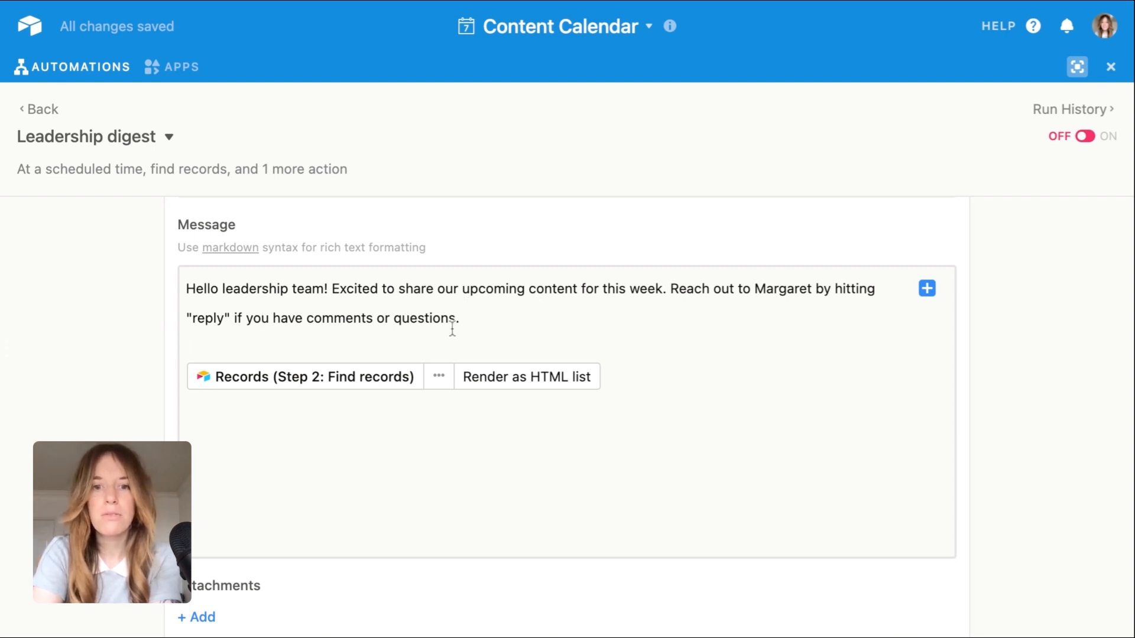
Step: Sign off the email message with the sender's first name, one blank line below the records list
scroll(495, 314, down, 2)
click(475, 369)
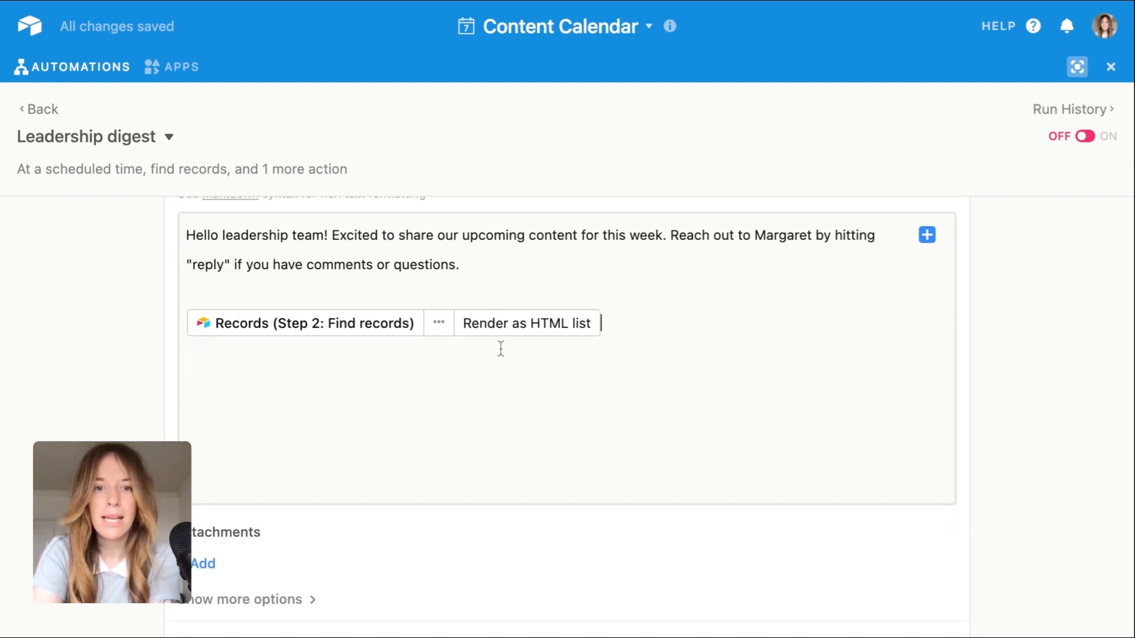
key(Return)
key(Return)
text(M)
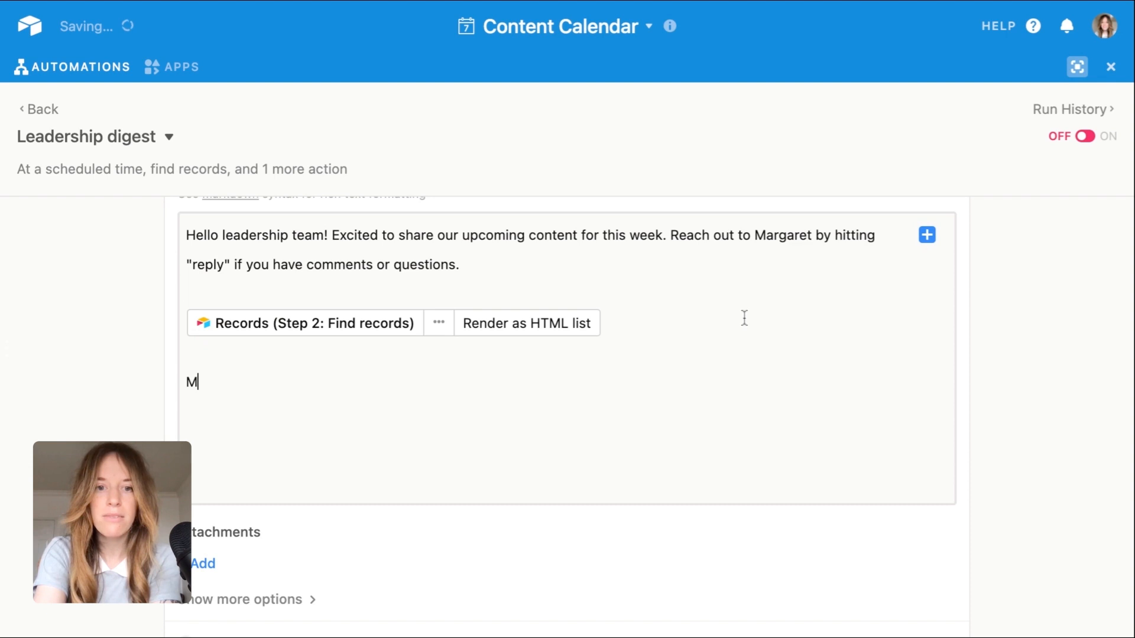
text(argaret)
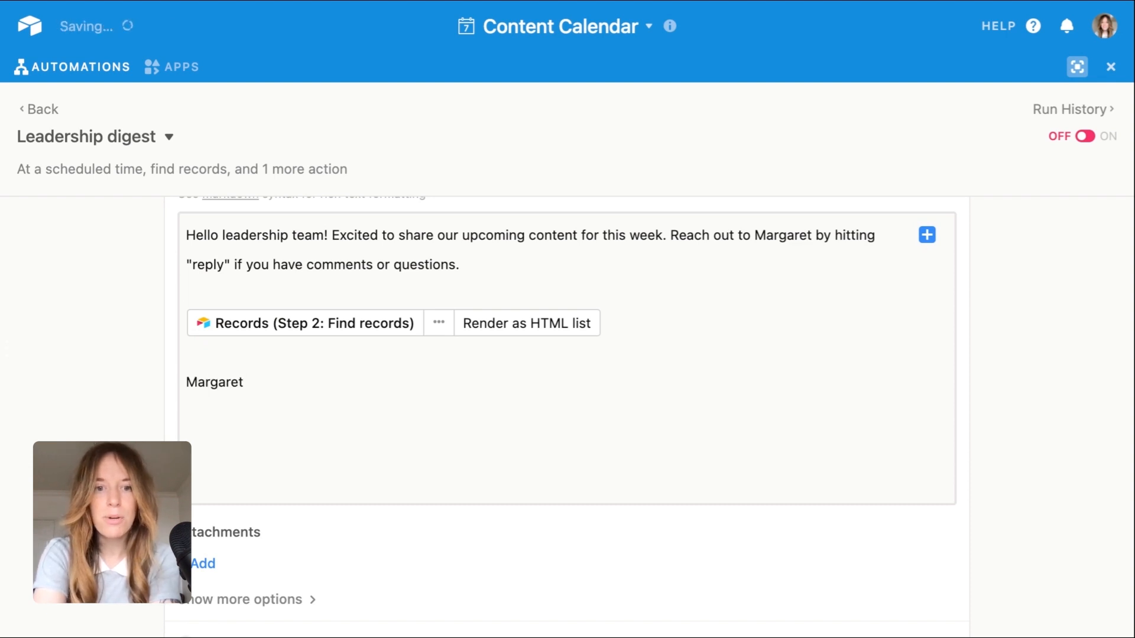
Step: Reveal the additional options of the Send an email action and enter the content team's e-mail address as CC
scroll(694, 395, down, 5)
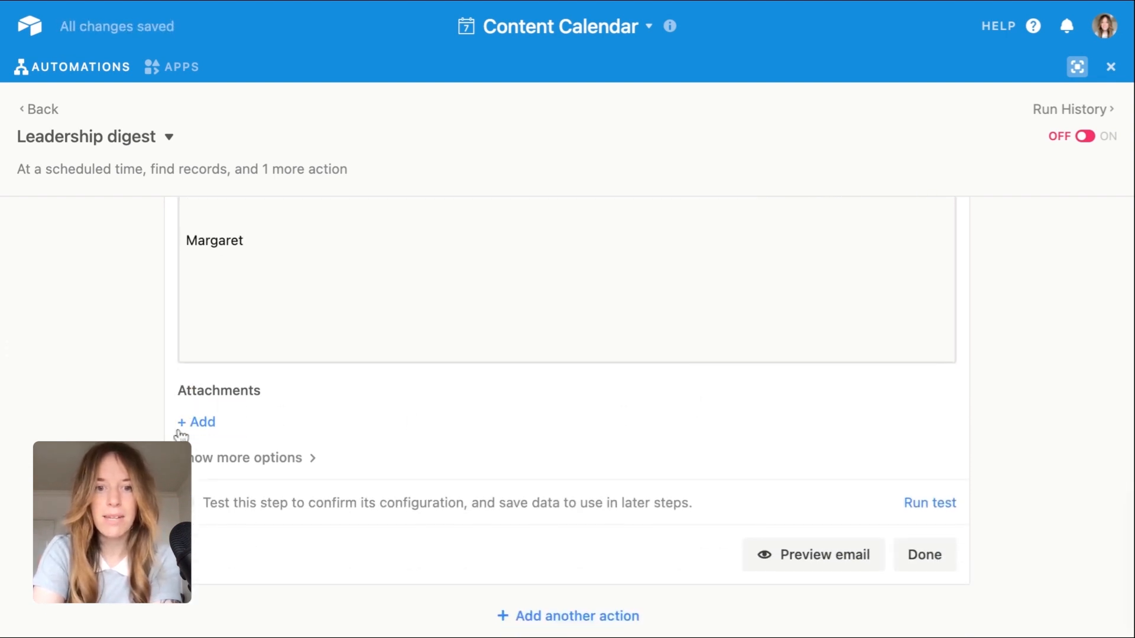
click(264, 461)
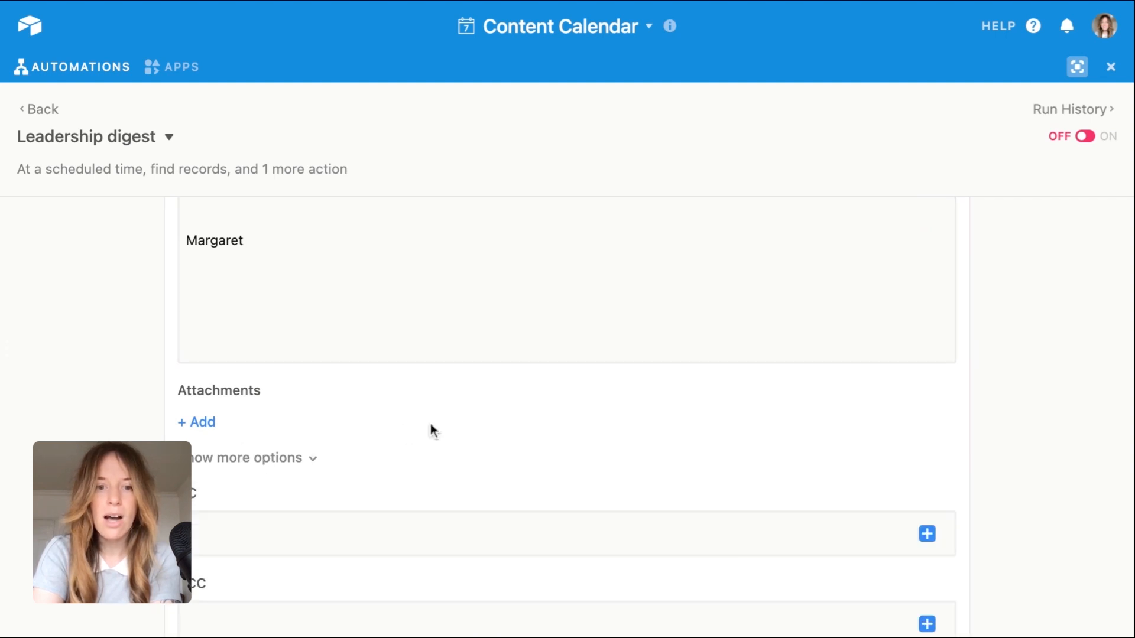
scroll(431, 423, down, 4)
scroll(431, 423, down, 3)
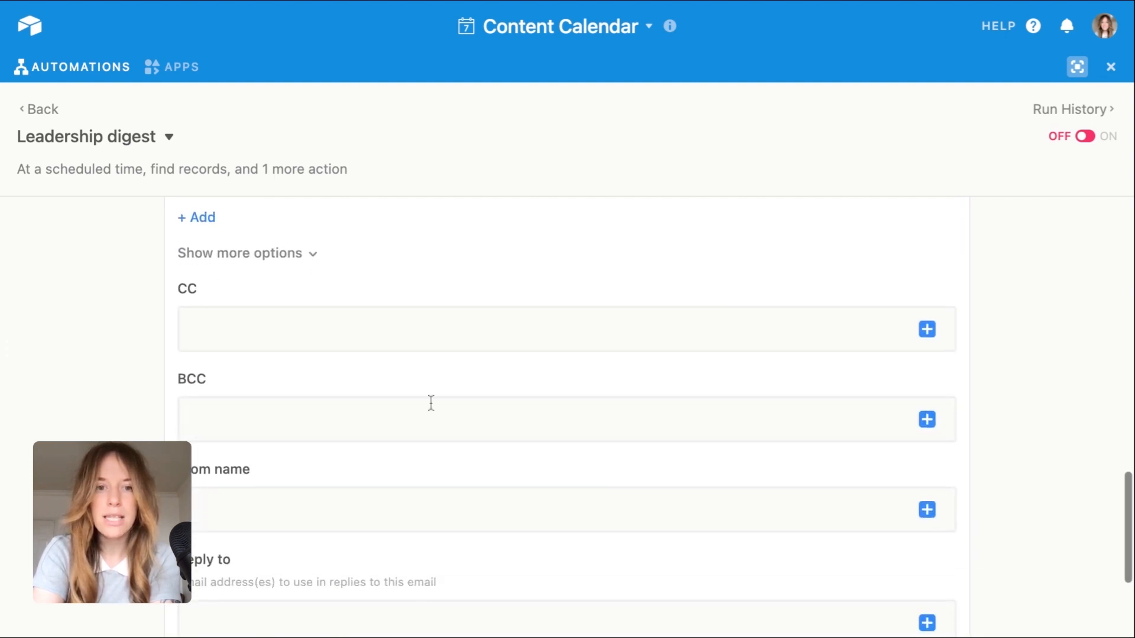
click(417, 334)
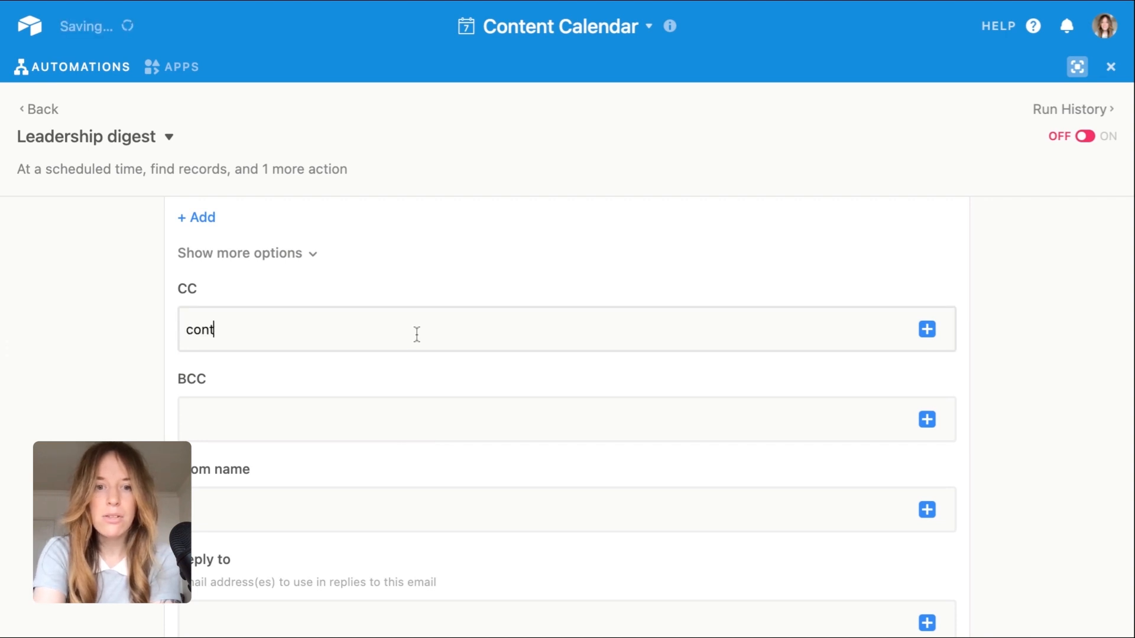
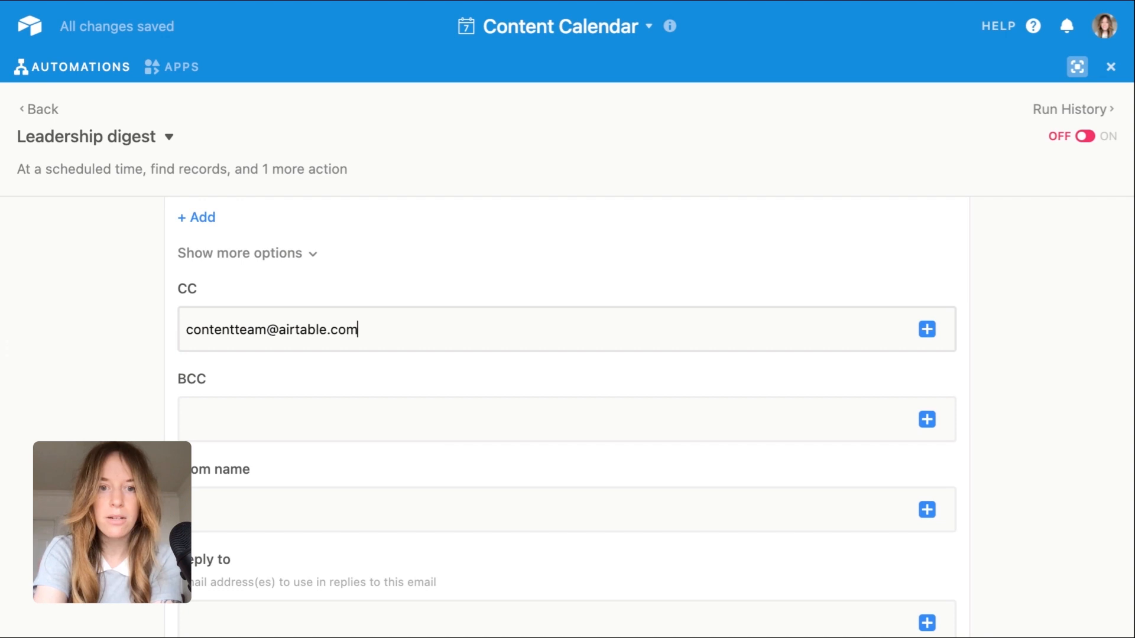
Step: Set the email's From name to "Airtable Content Bot"
scroll(457, 388, down, 3)
click(427, 413)
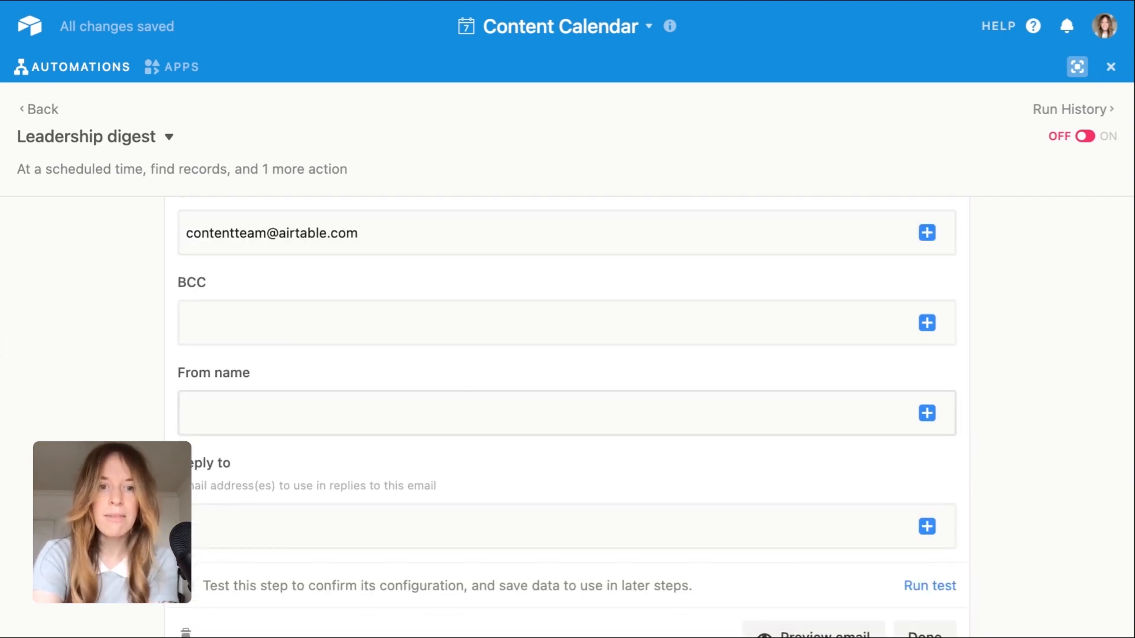
text(A)
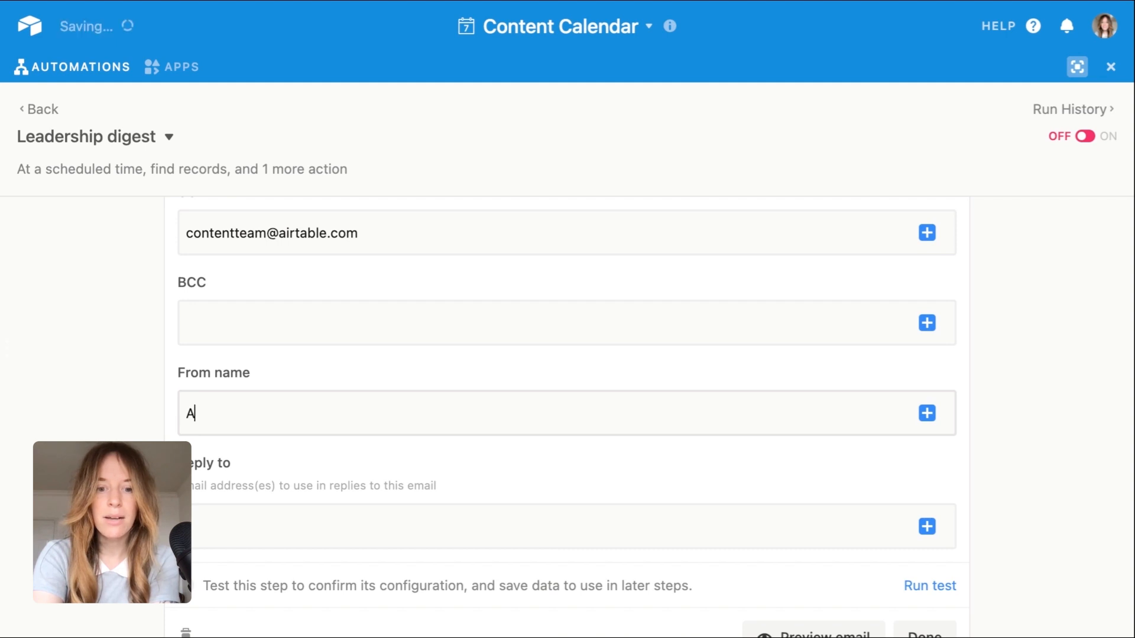
text(irtable Content Bot)
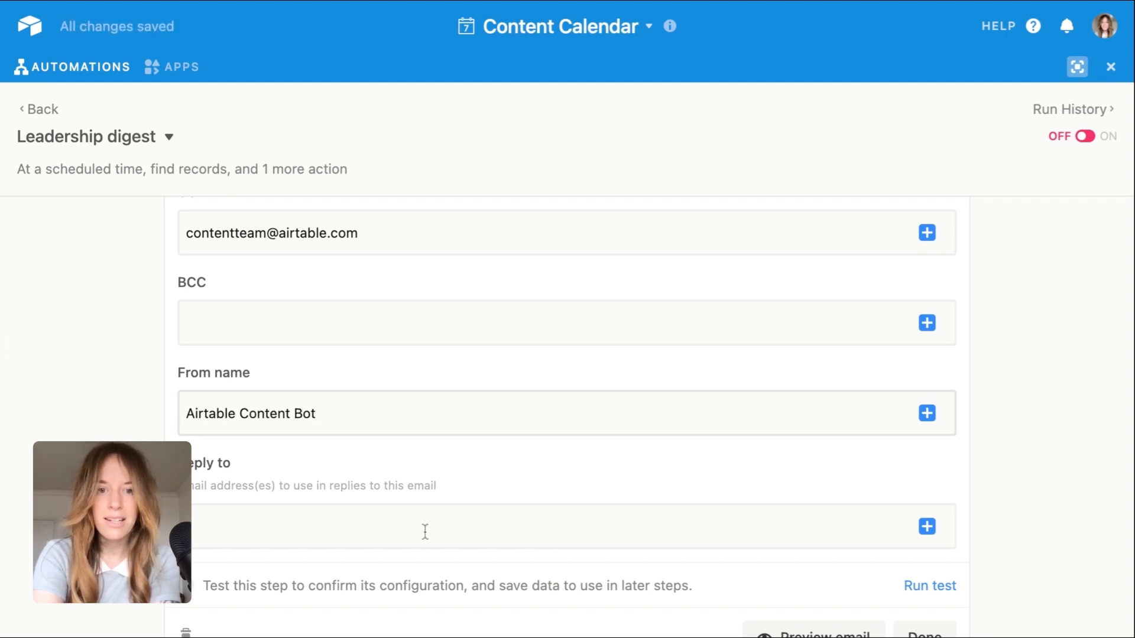
Step: Enter the content contact's e-mail address as the reply-to address of the email
click(425, 531)
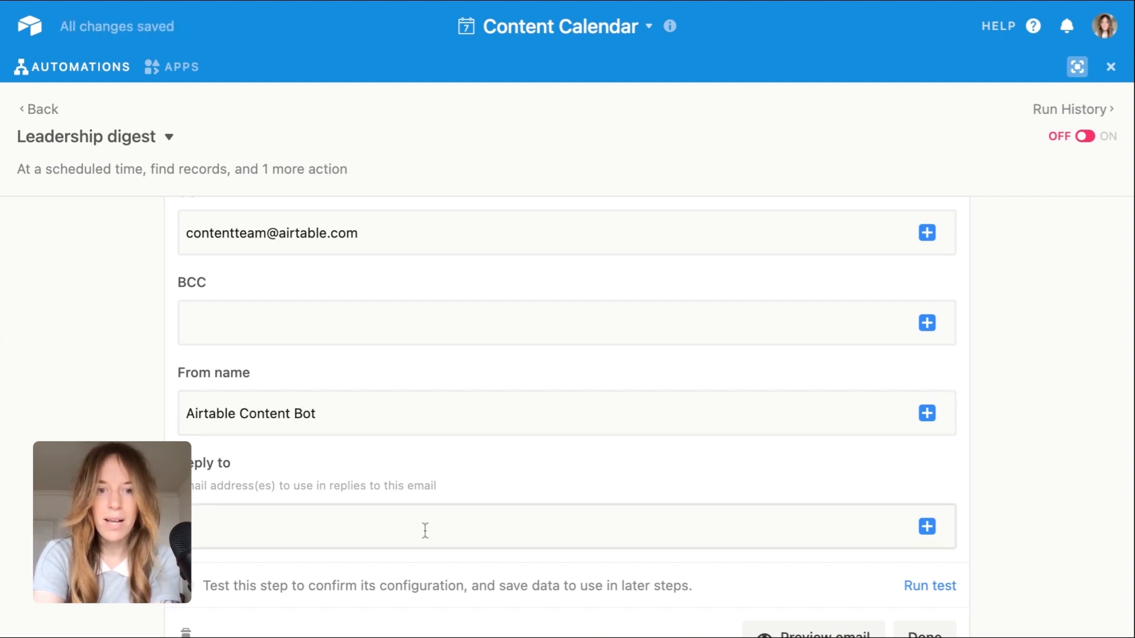
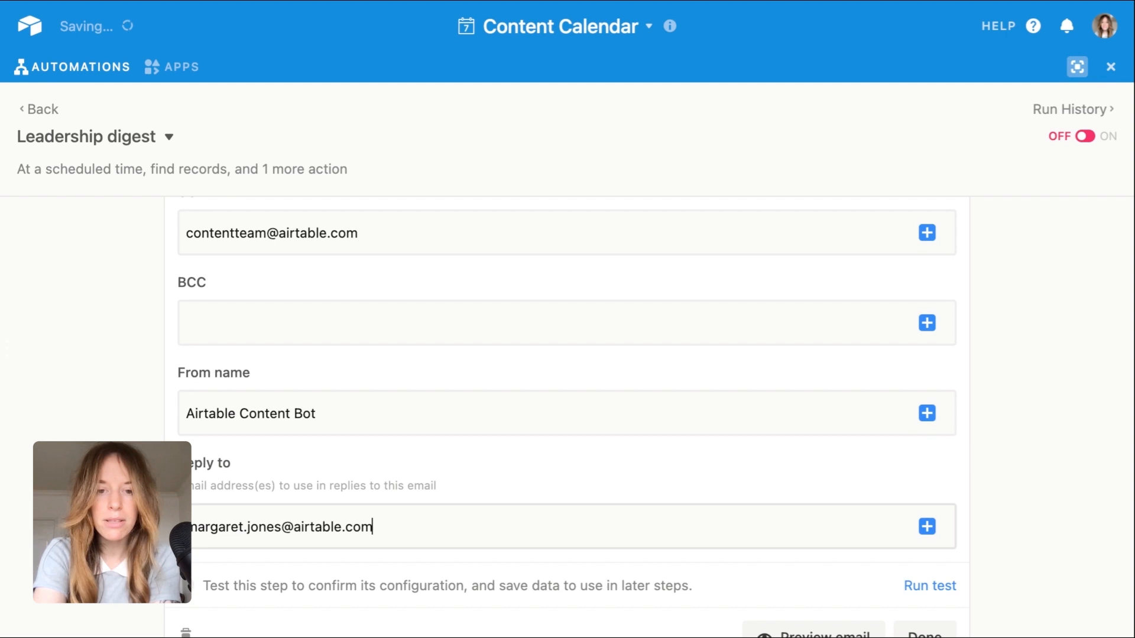
Step: Run a test of the Send an email action
scroll(569, 517, down, 2)
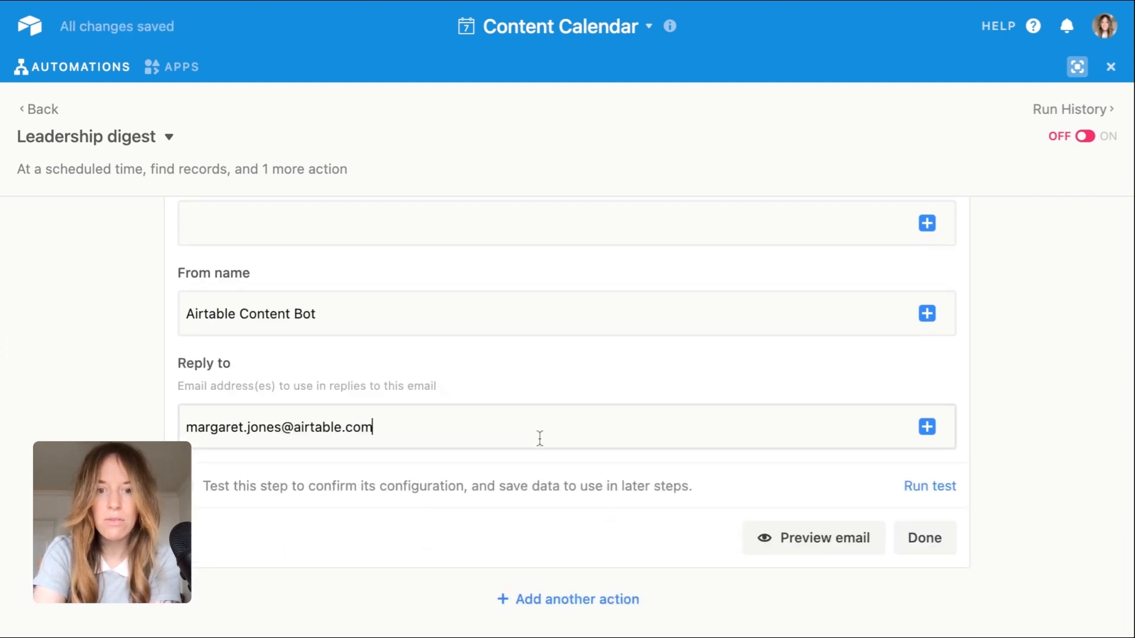
scroll(641, 327, up, 4)
scroll(643, 329, down, 4)
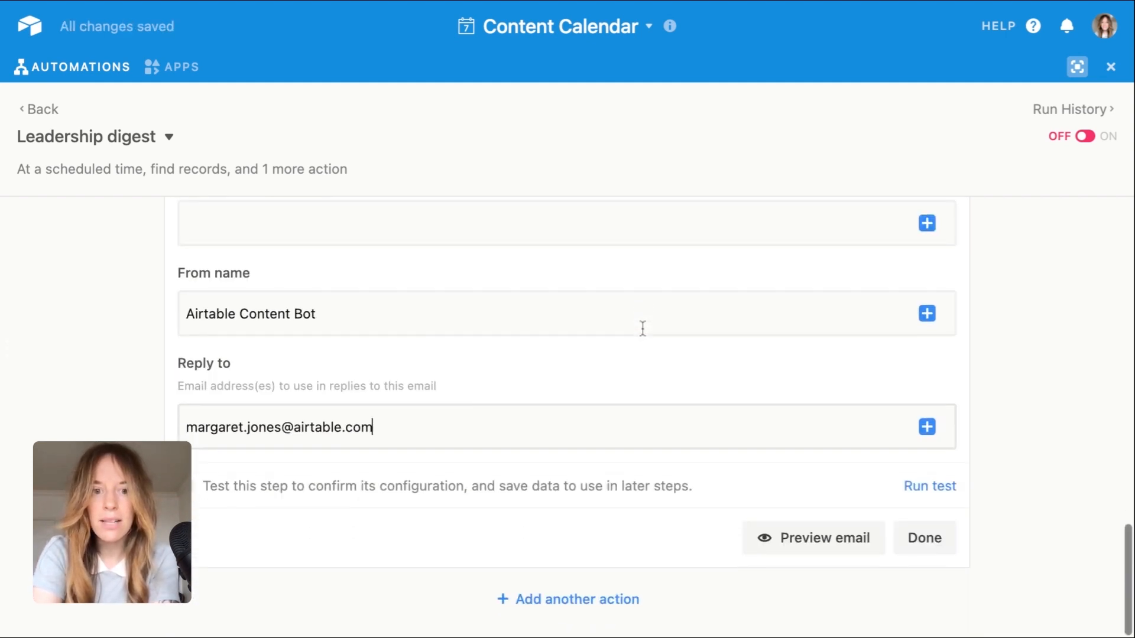
click(927, 487)
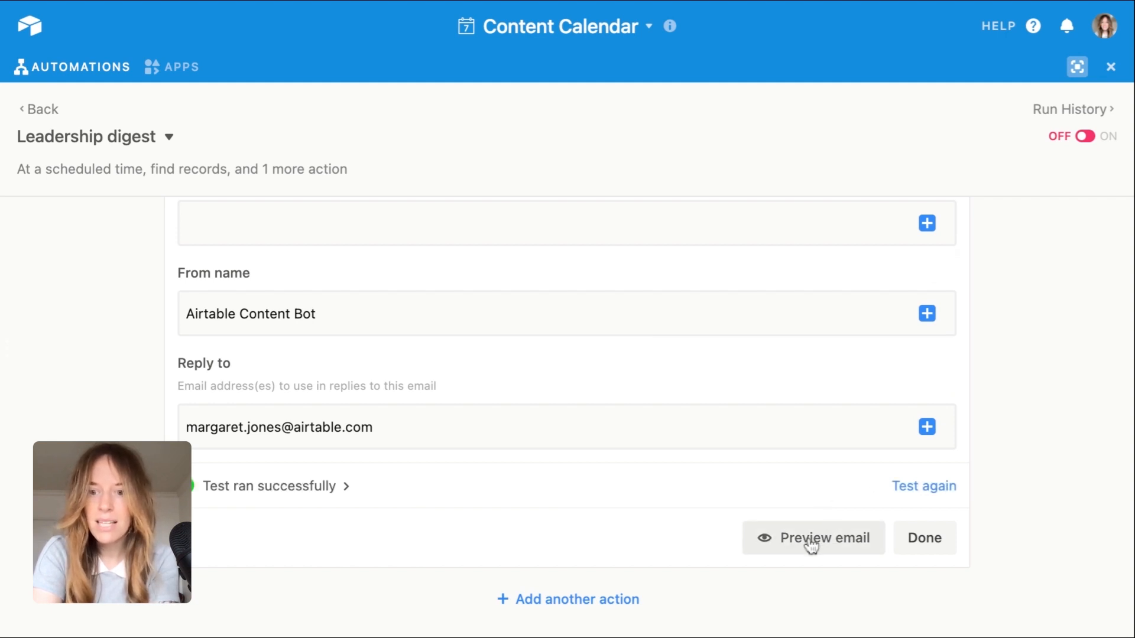
Step: Preview the email and examine its recipient details, opening message and the listed content records down to the Carlos interview
scroll(890, 468, up, 2)
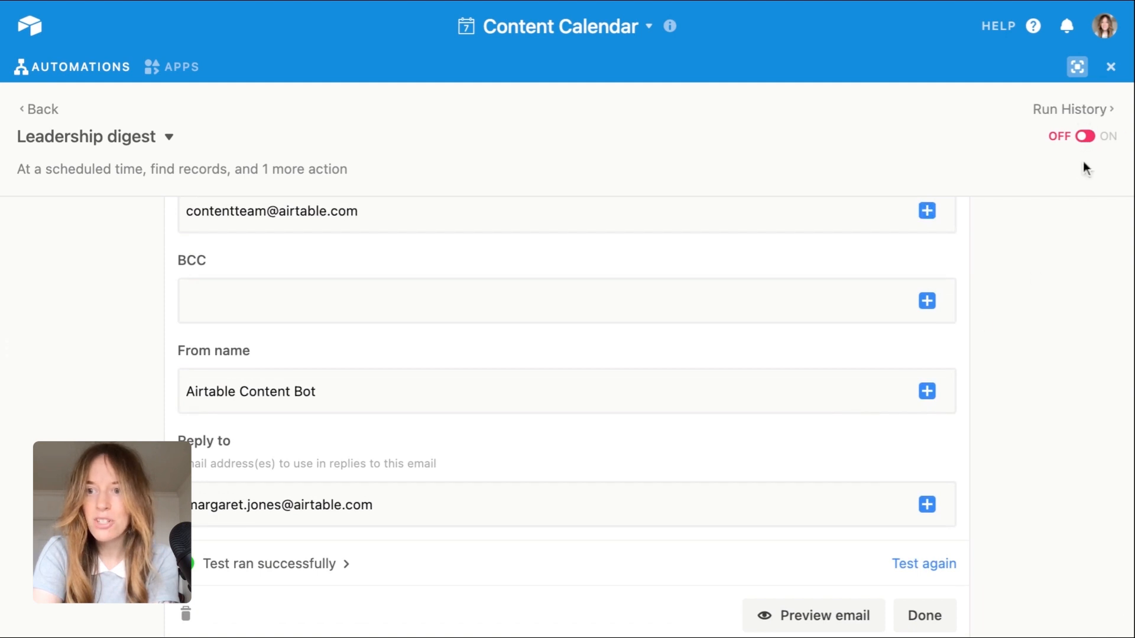
scroll(879, 370, down, 2)
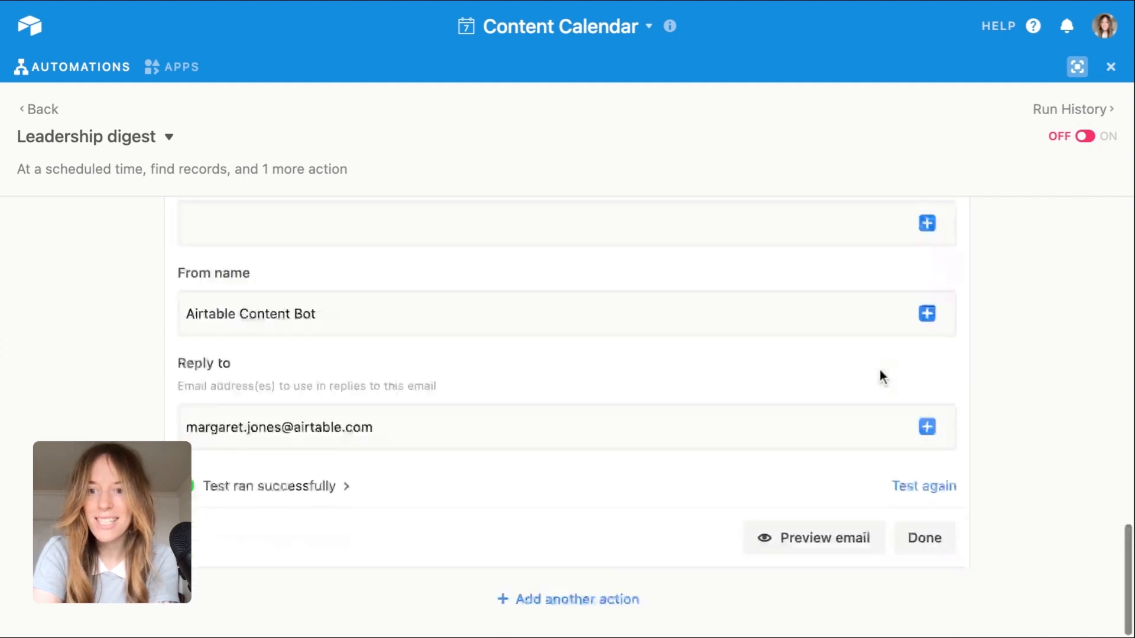
click(804, 542)
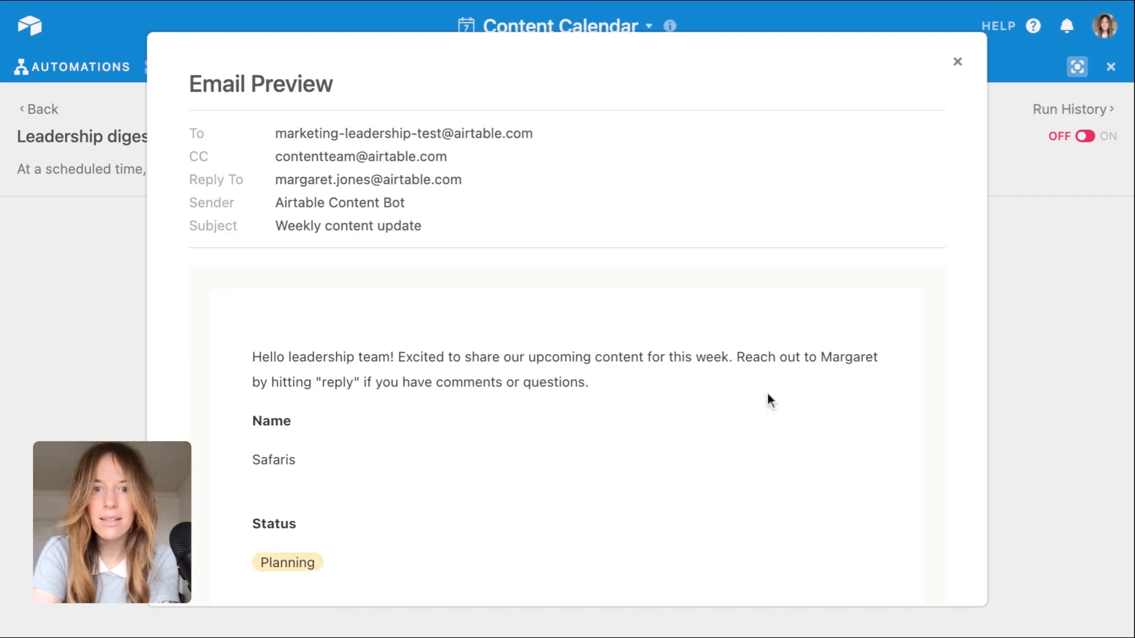
scroll(784, 317, down, 1)
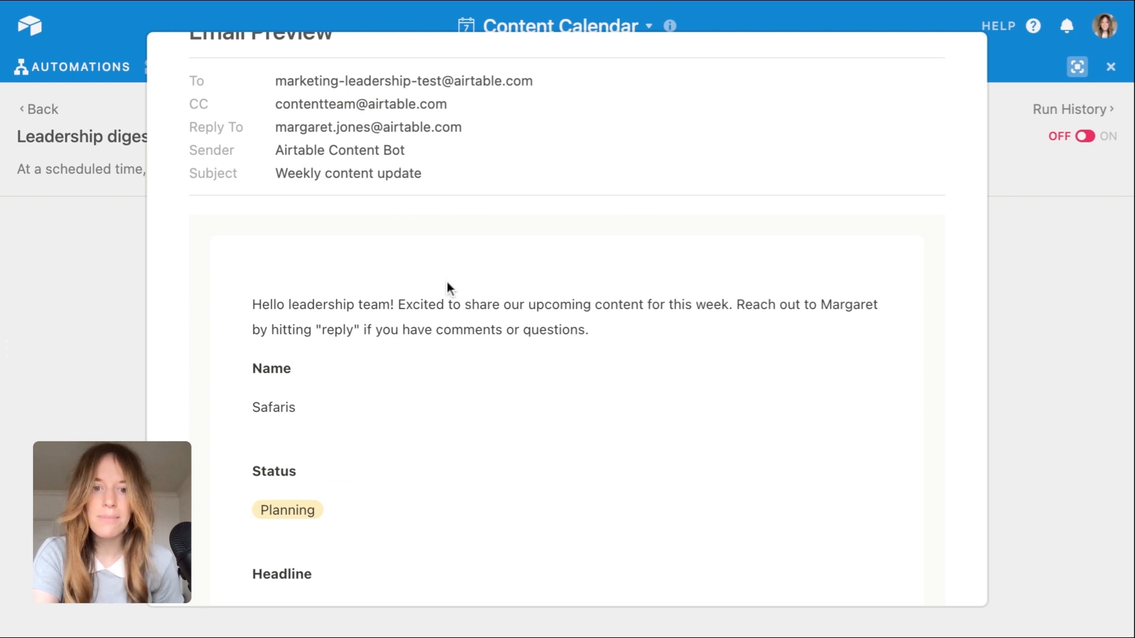
scroll(457, 326, down, 3)
scroll(457, 325, down, 10)
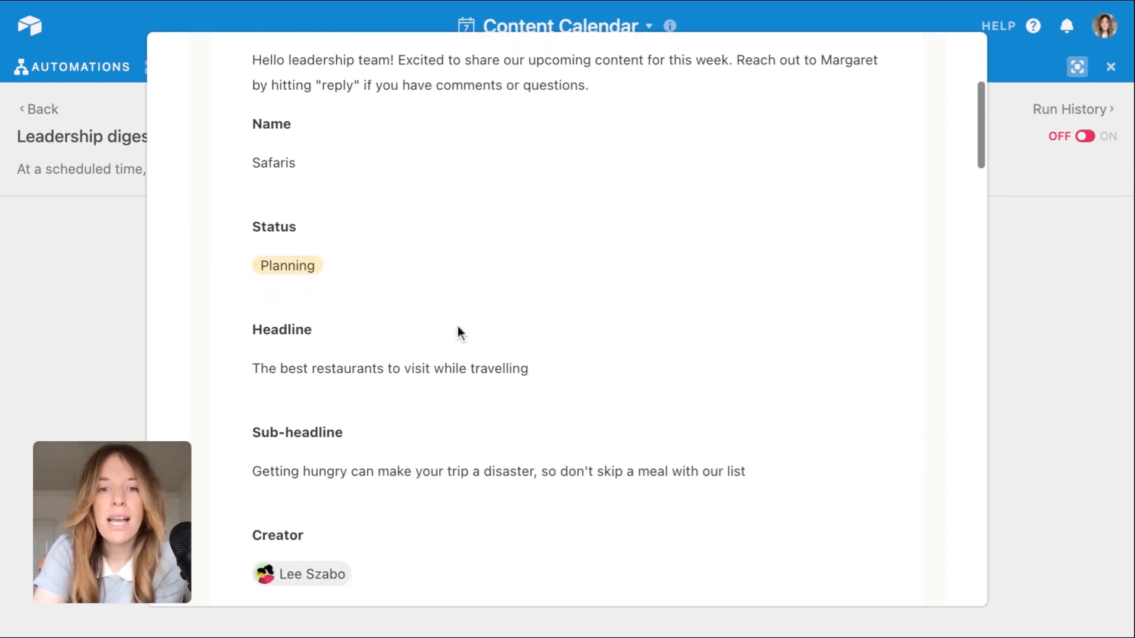
scroll(567, 325, down, 8)
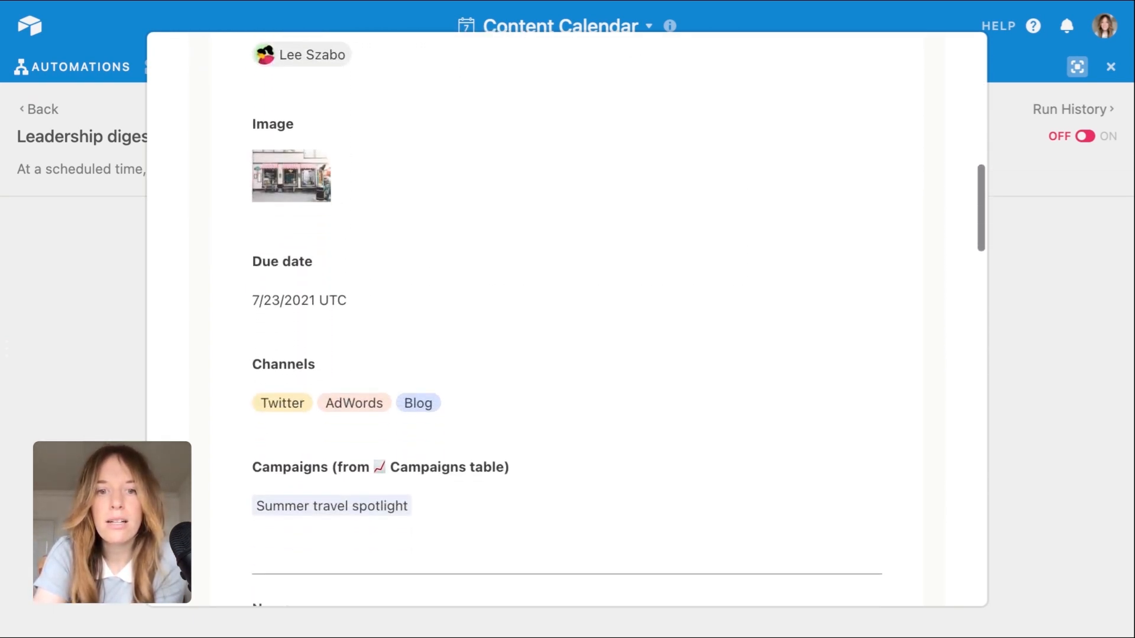
scroll(568, 325, down, 11)
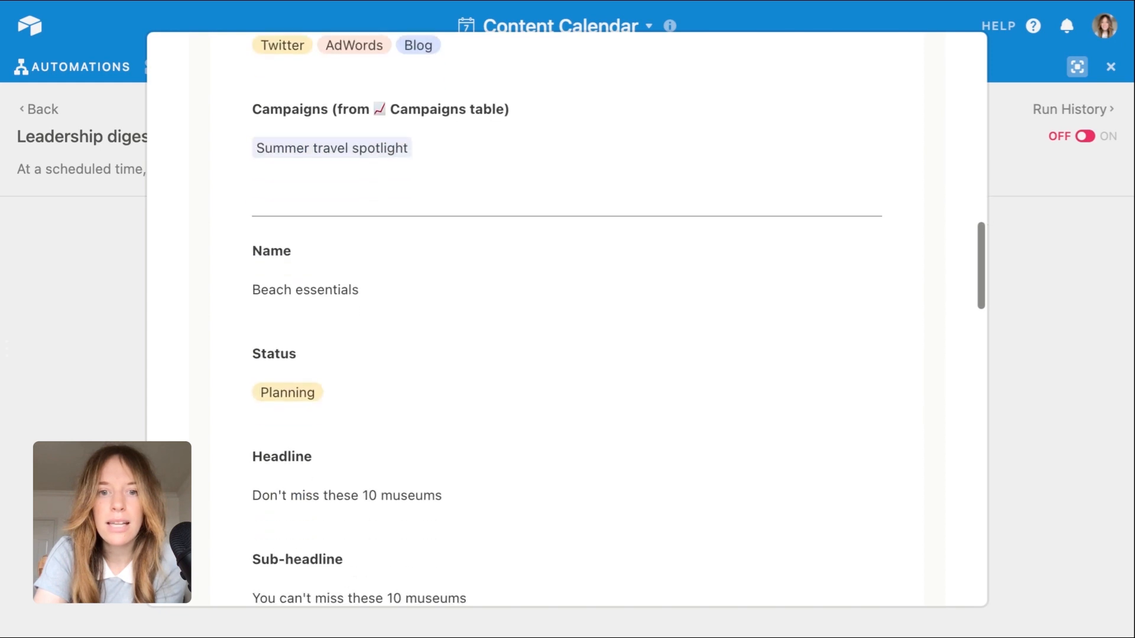
scroll(567, 325, down, 20)
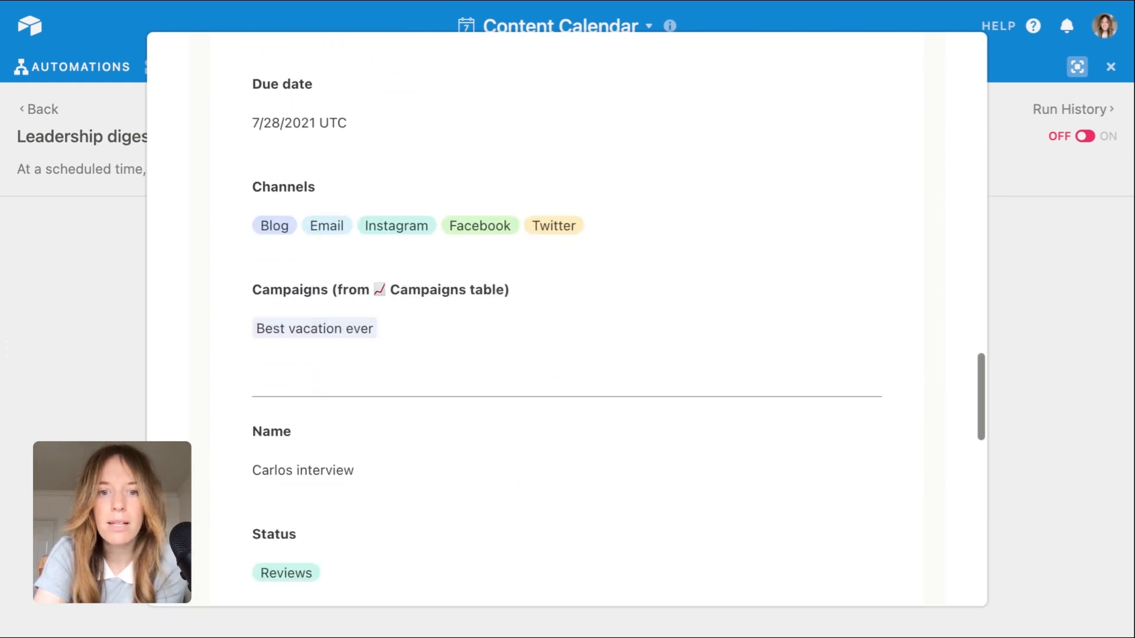
click(1102, 293)
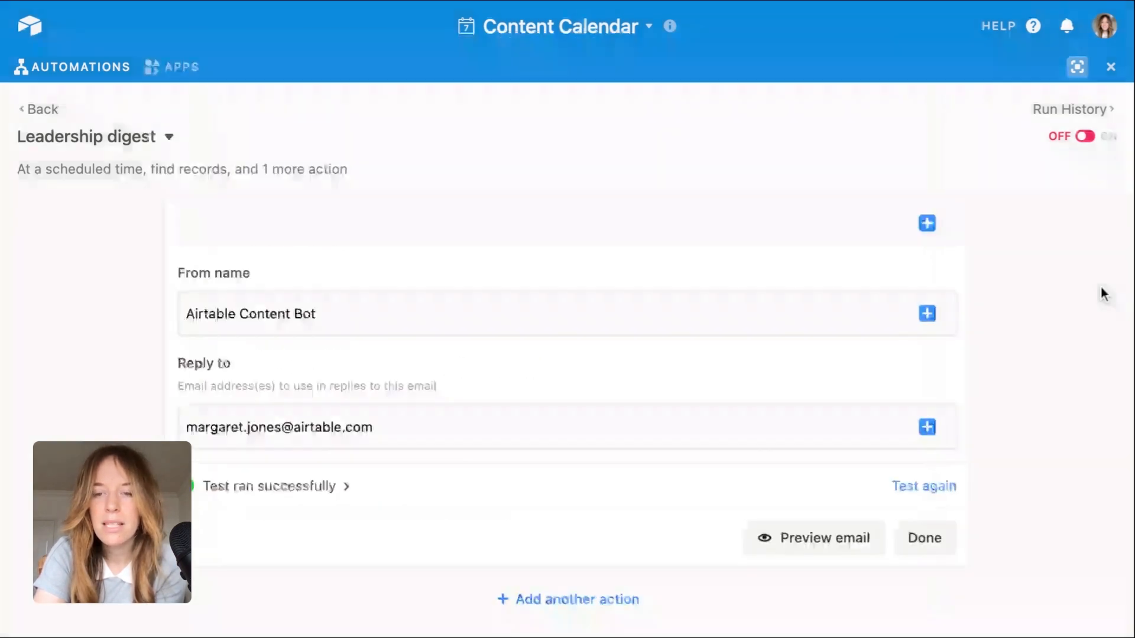
Step: Finish configuring the email action and turn on the Leadership digest automation, returning to the content calendar
click(933, 535)
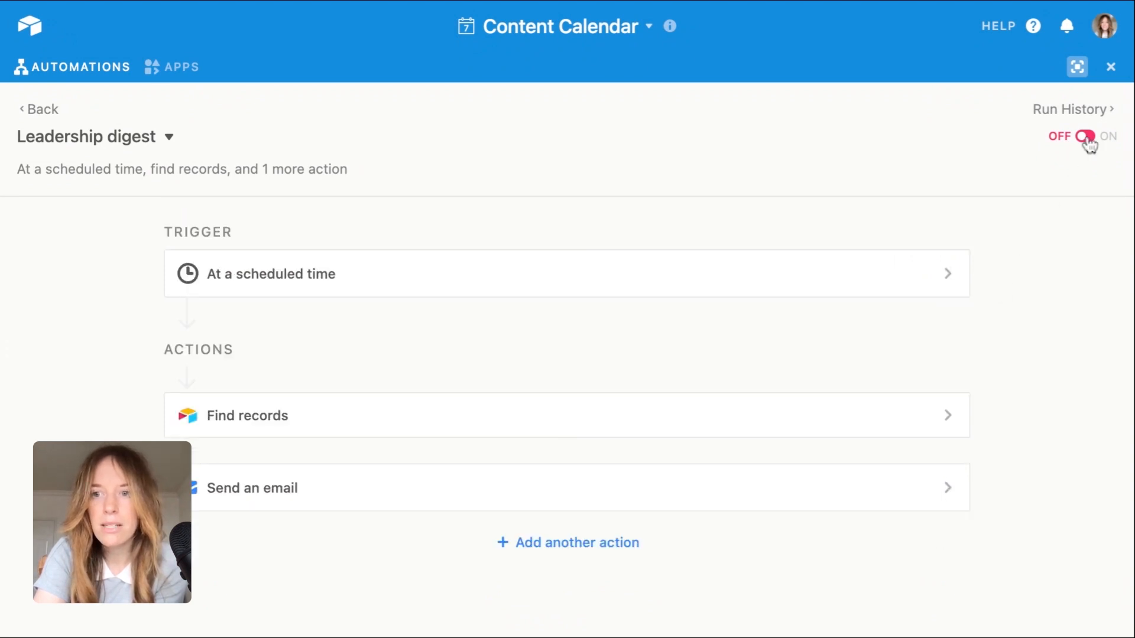
click(1093, 137)
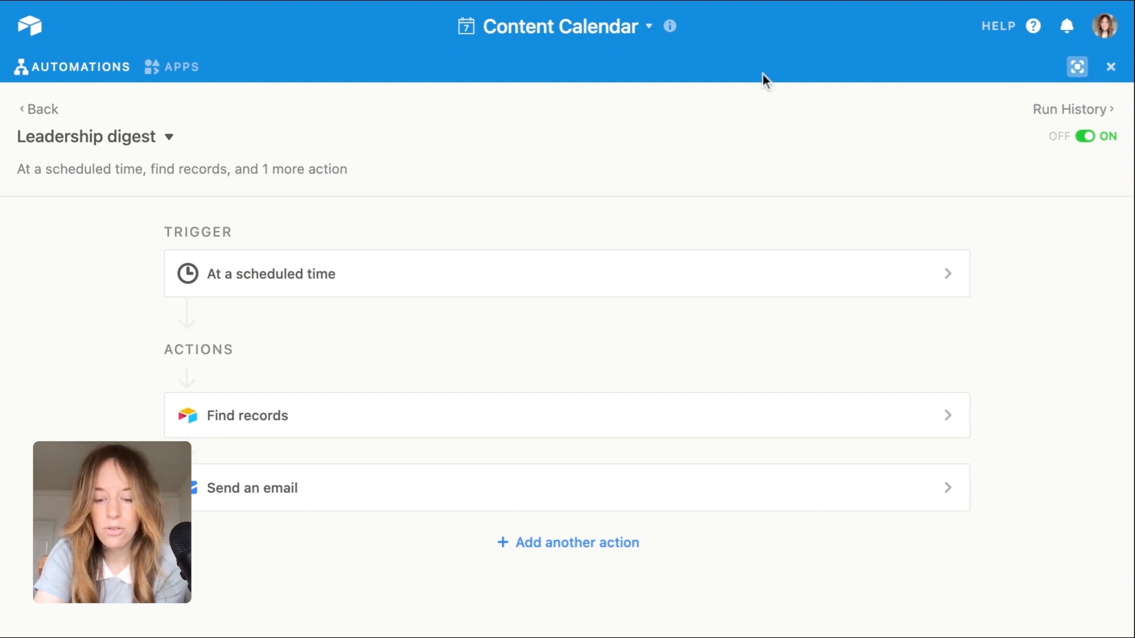
click(1111, 68)
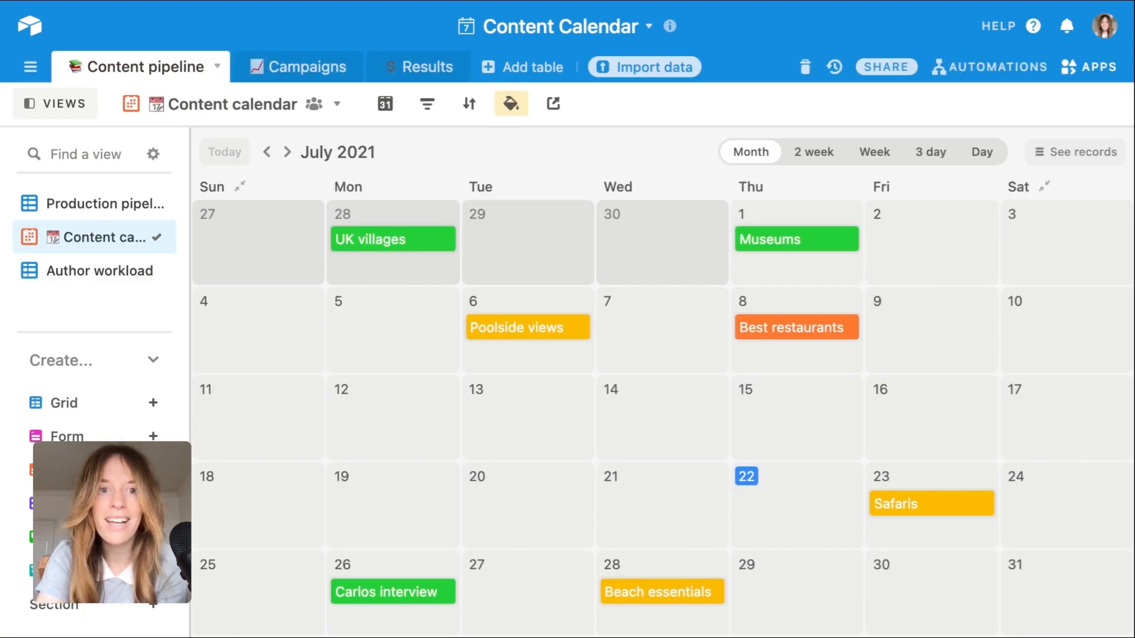